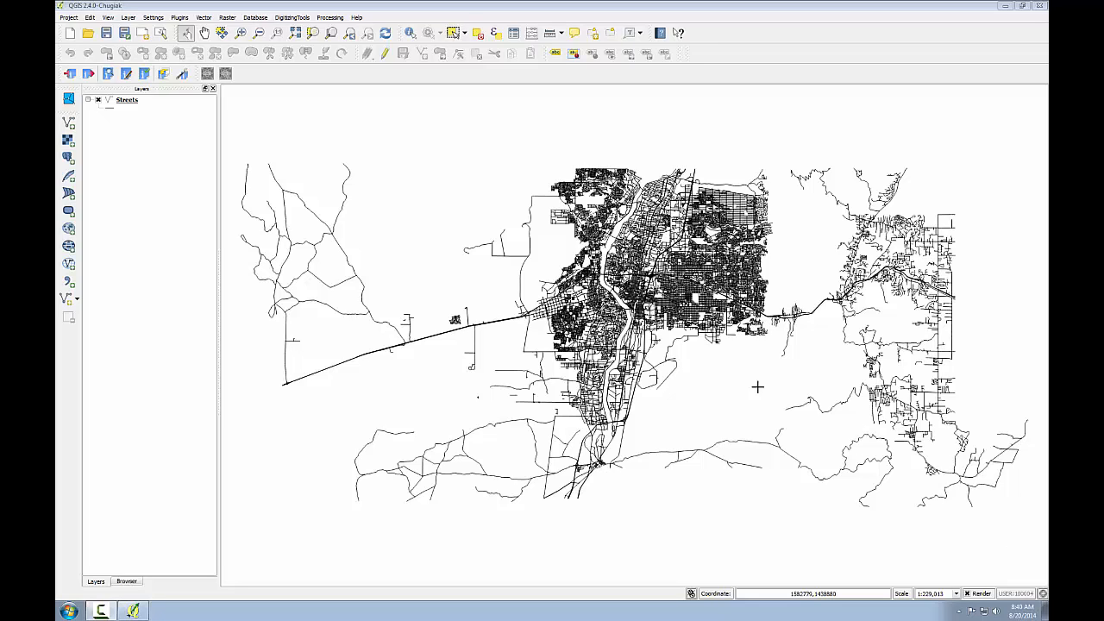
Step: Review the attribute table of the Streets layer, including its address range, street name, city and state fields, and close it
right_click(118, 106)
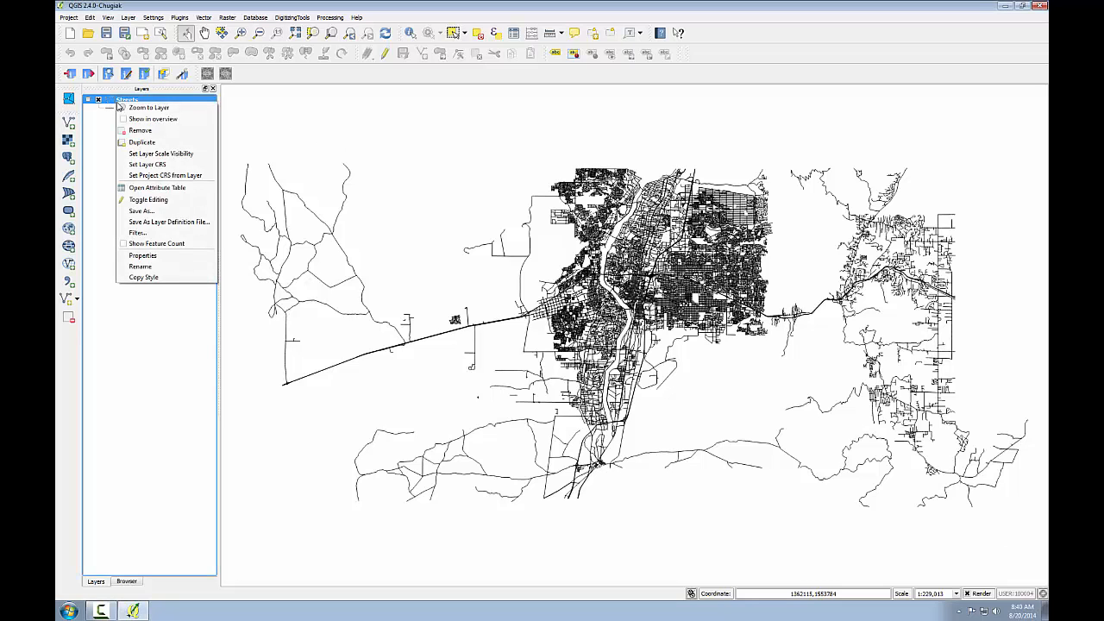
click(140, 188)
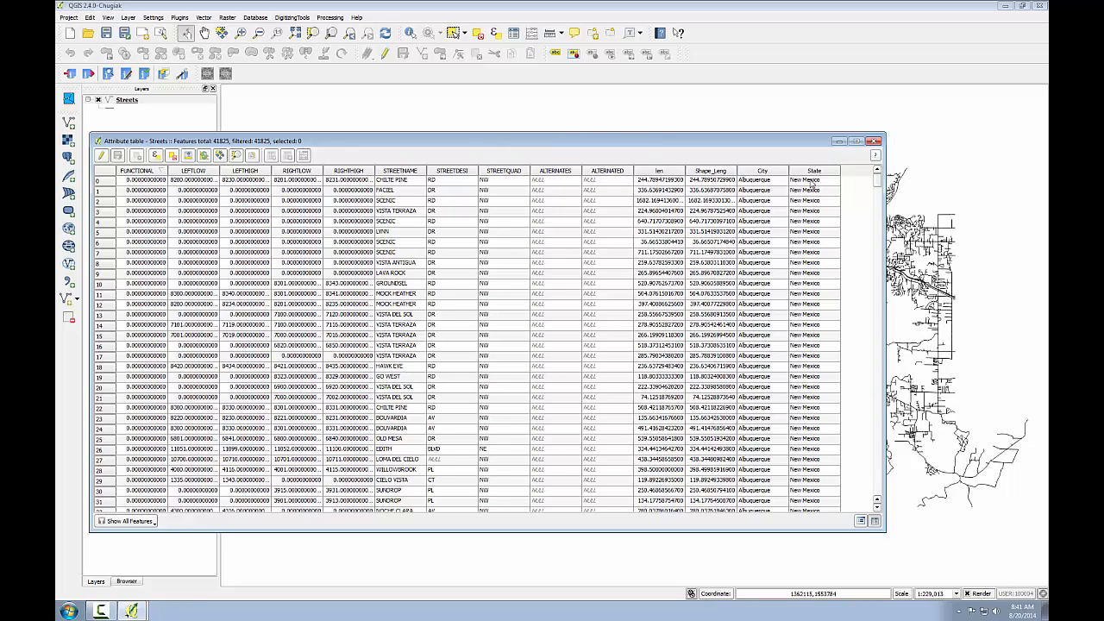
click(874, 141)
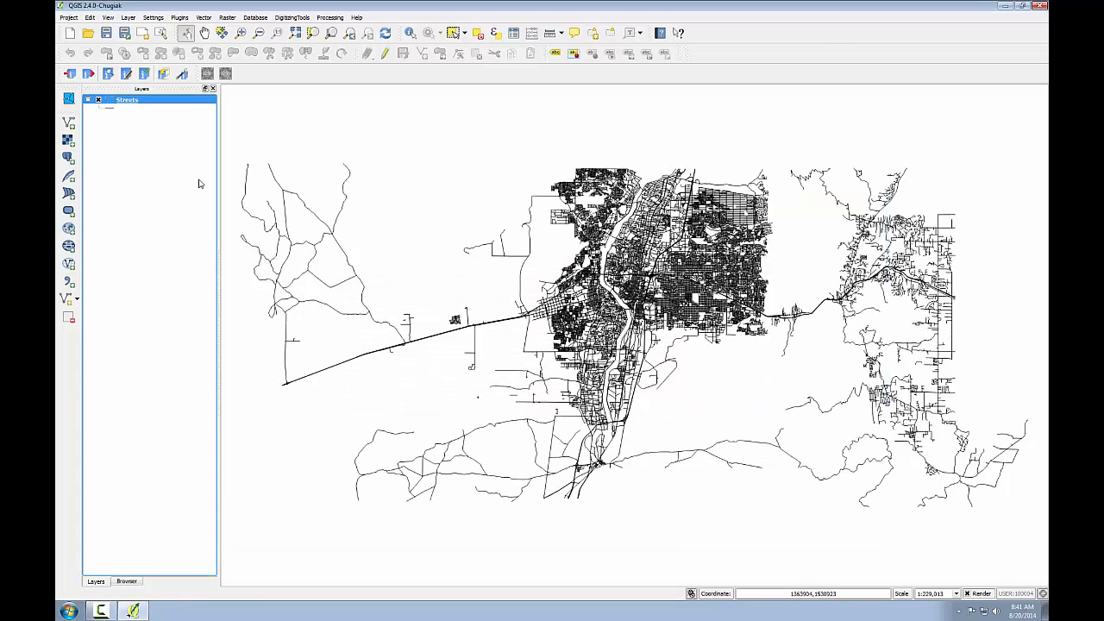
Step: Add the comma-separated file Addresses.csv from the Lab_6 Data folder to the project as a vector layer
click(70, 123)
click(542, 232)
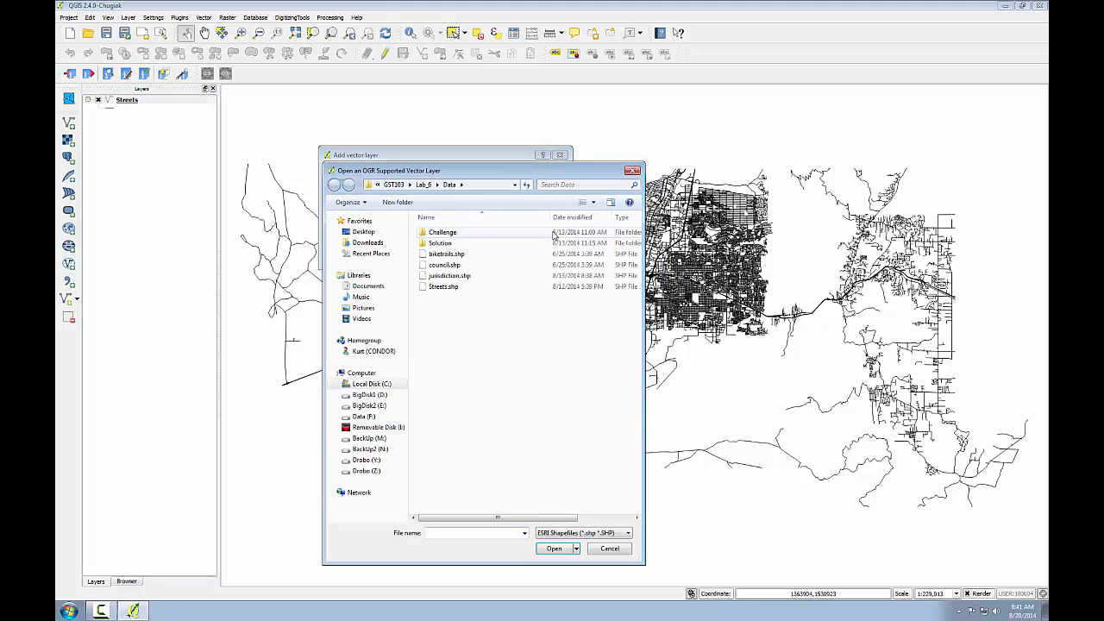
click(576, 533)
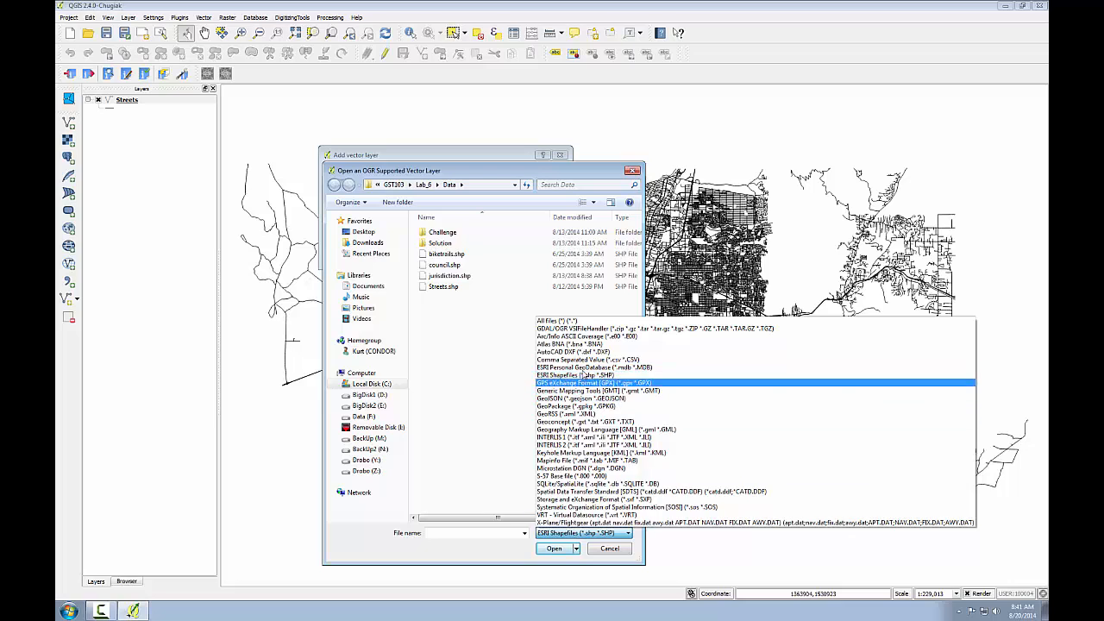
click(587, 359)
click(448, 253)
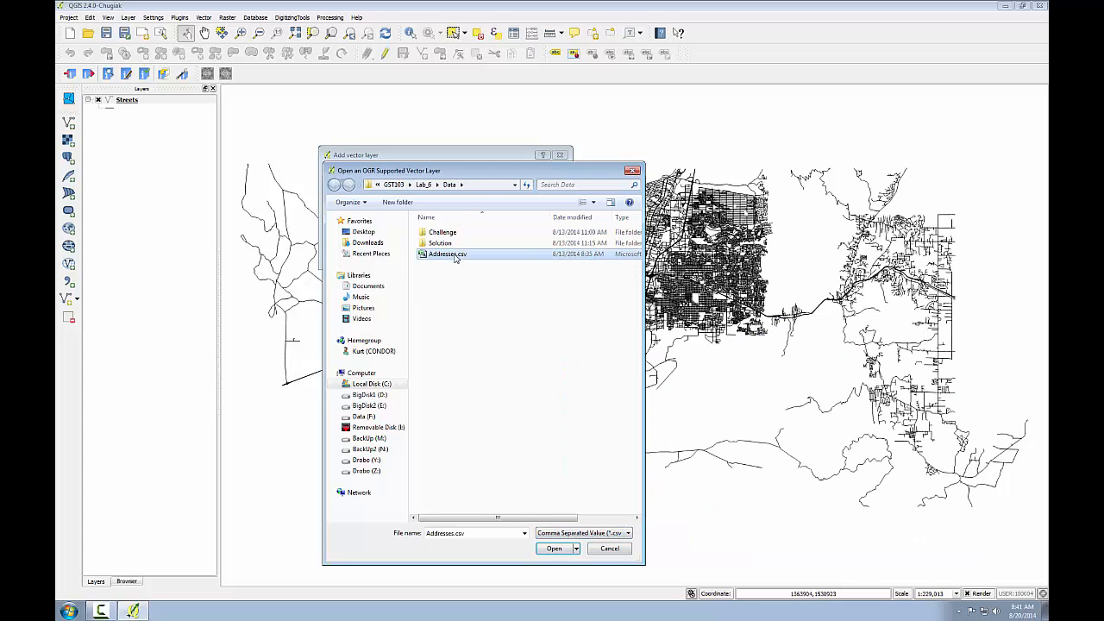
click(554, 549)
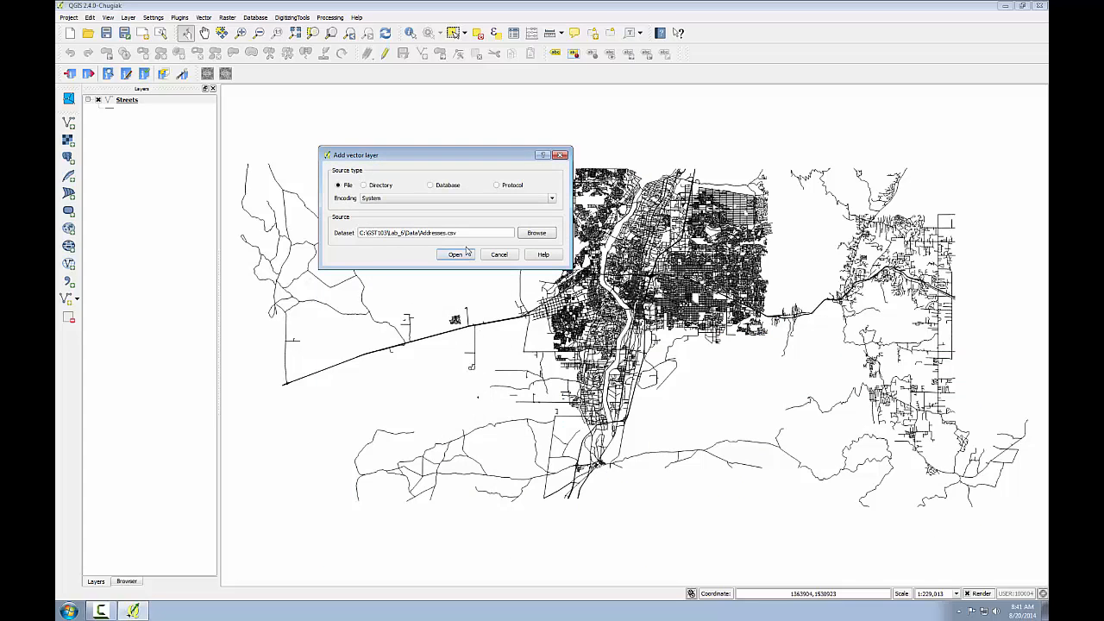
click(456, 256)
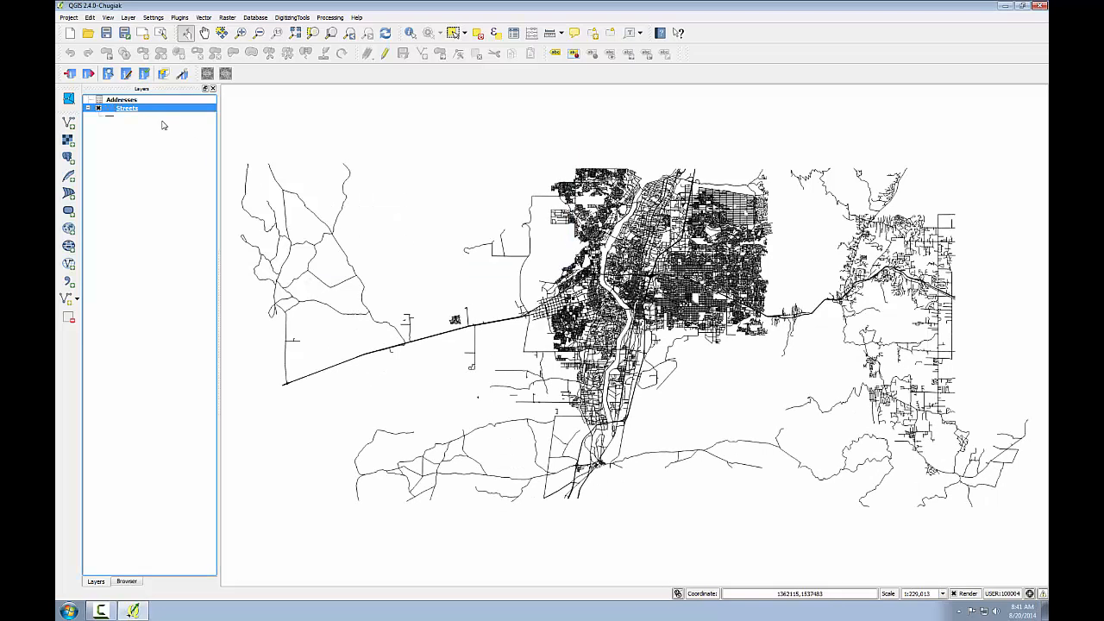
Step: Review the Addresses attribute table with the ADDRESS column widened to show full addresses, and close it
right_click(130, 100)
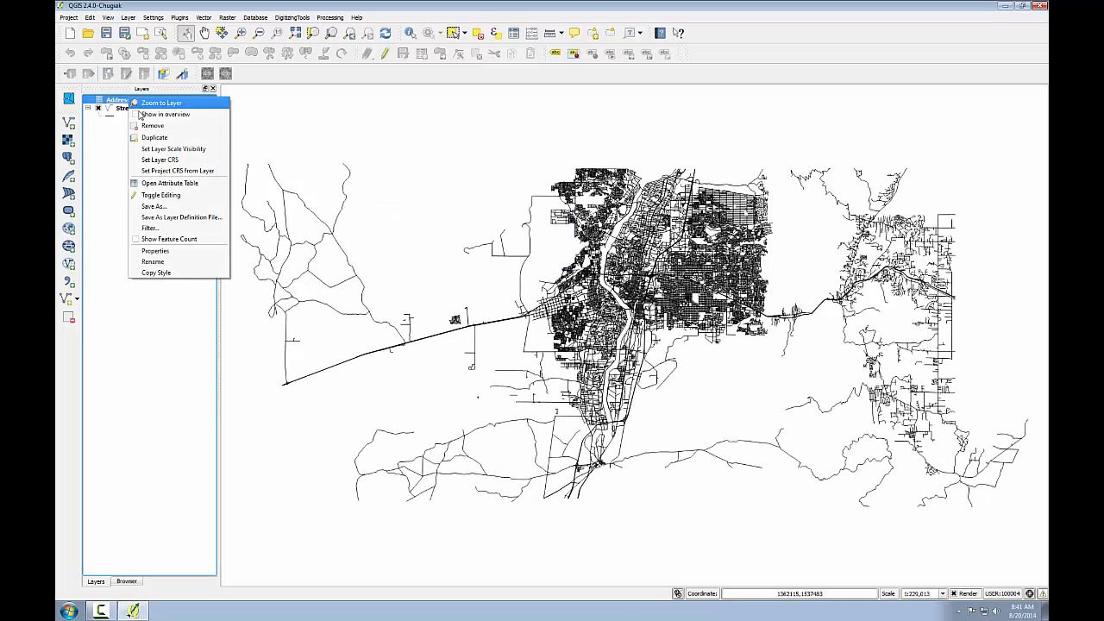
click(164, 183)
drag(366, 144, 518, 113)
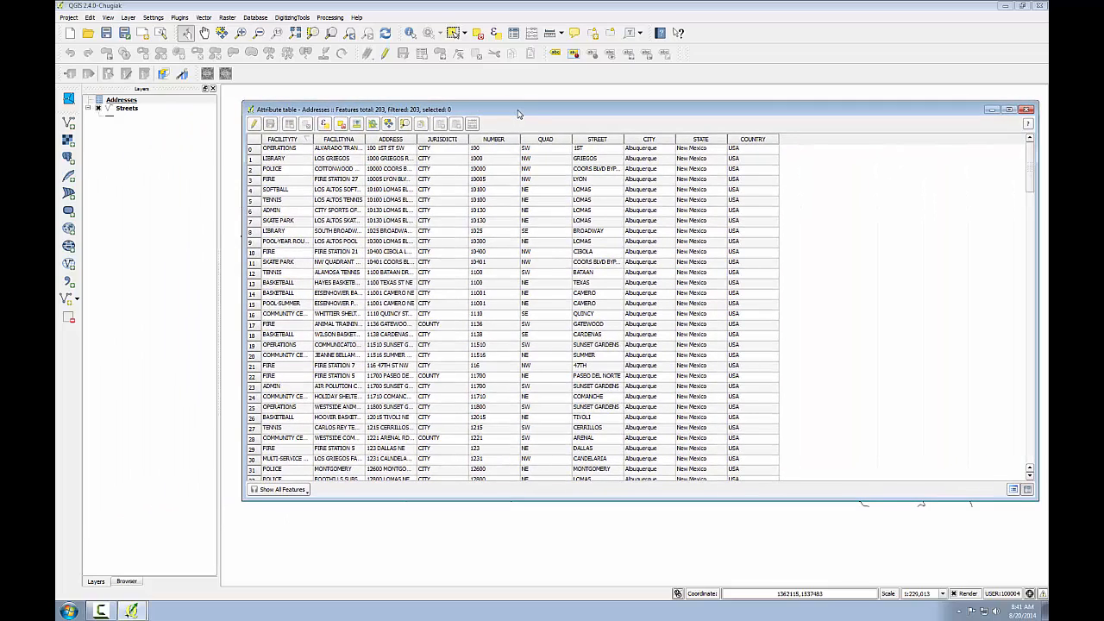
double_click(415, 136)
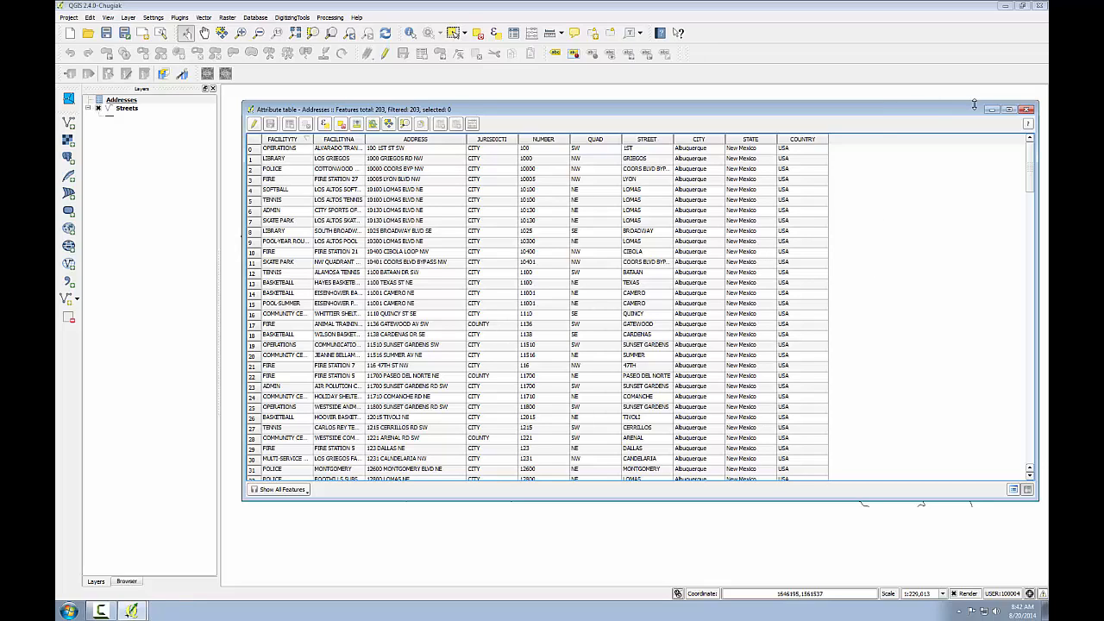
click(1027, 110)
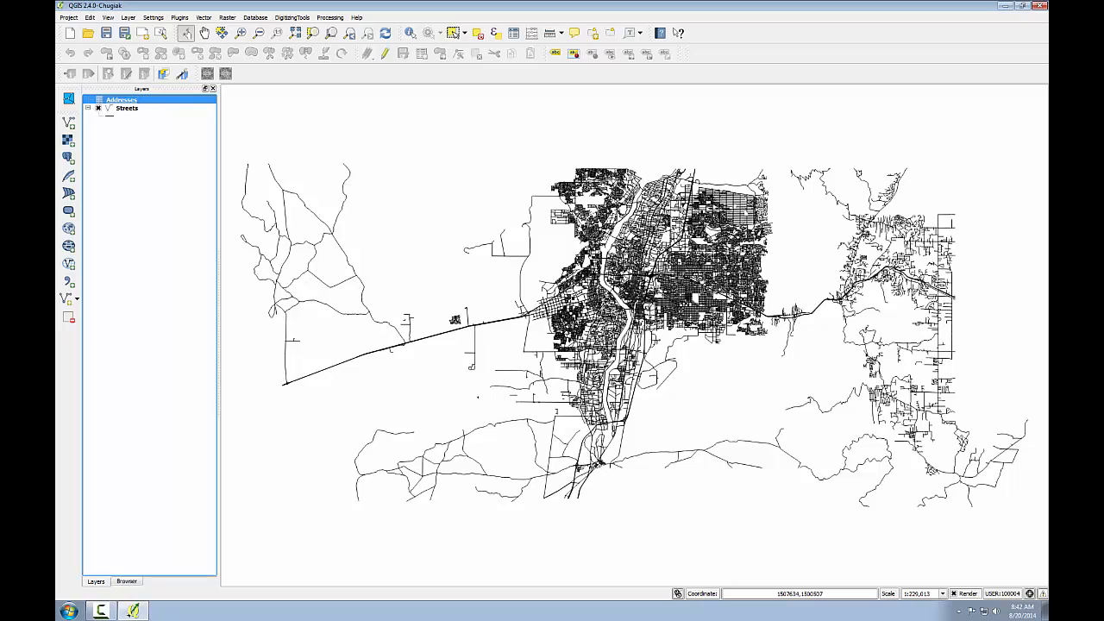
Step: Find the mmqgis plugin by searching all plugins for "mmq" and enable it
click(179, 18)
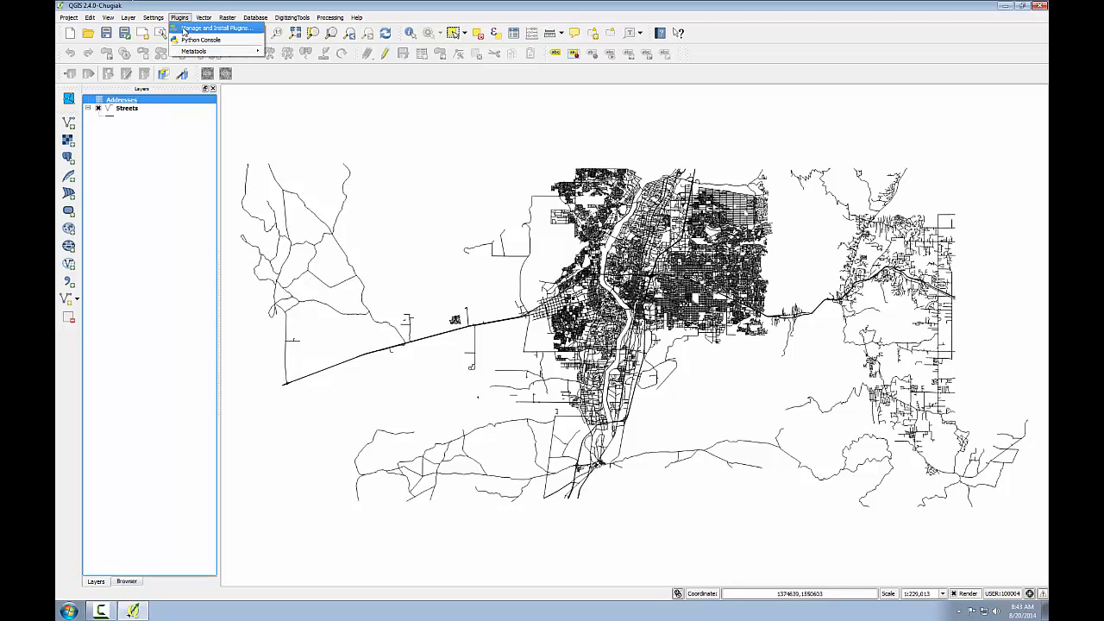
click(185, 28)
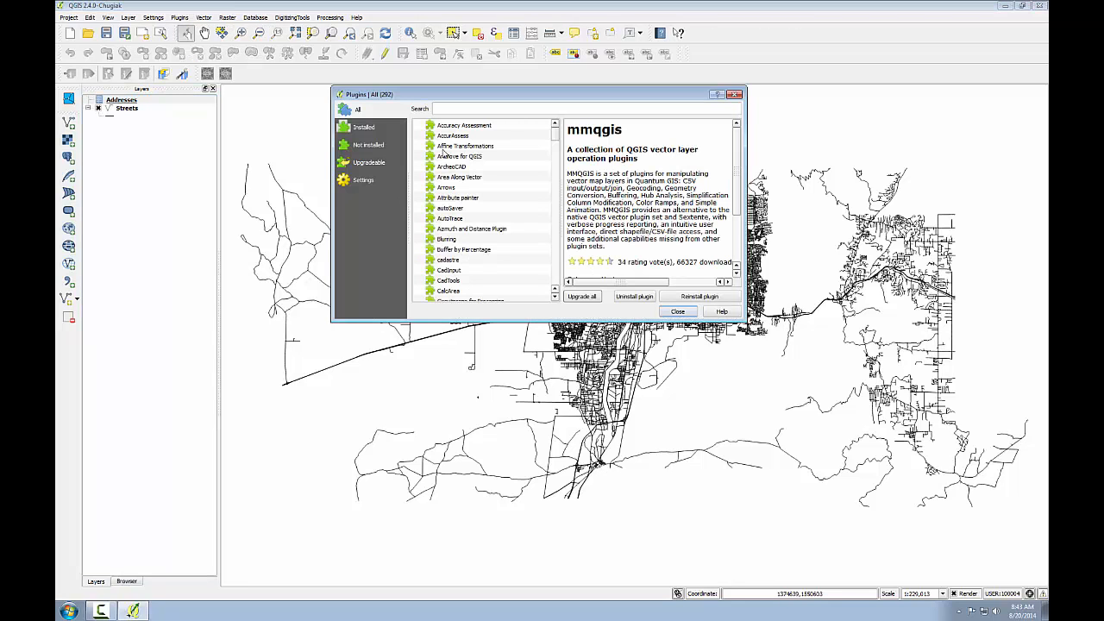
click(366, 128)
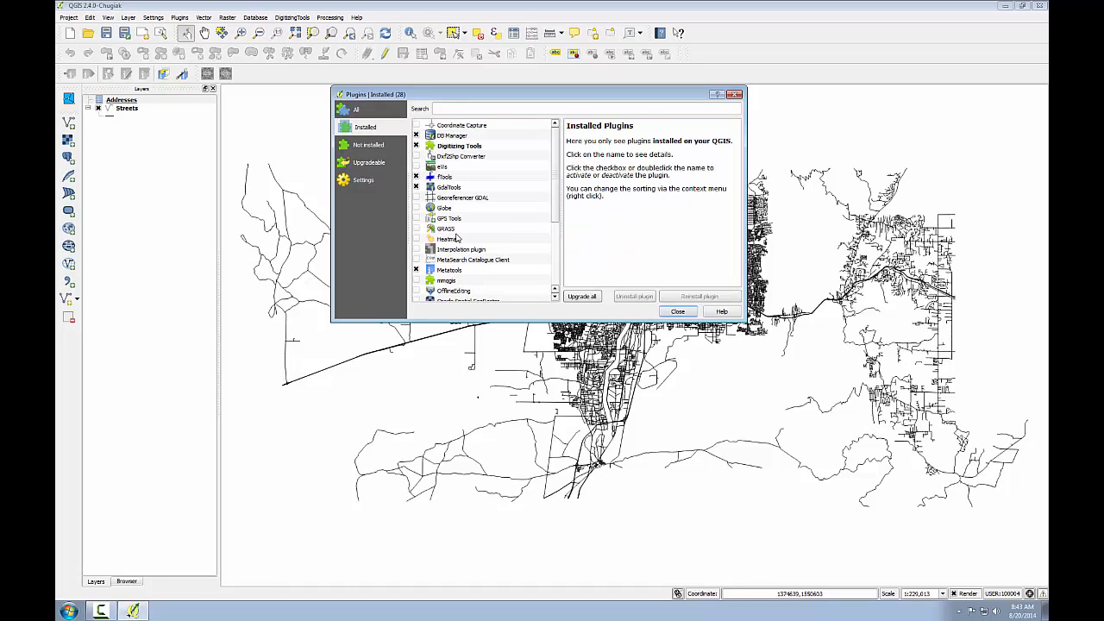
click(358, 111)
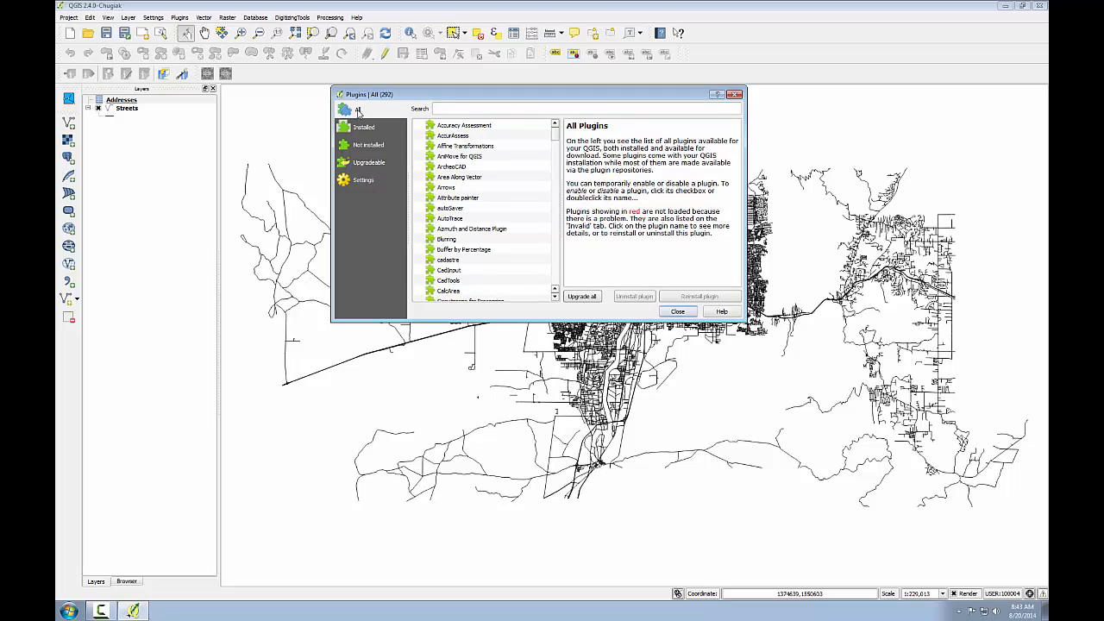
click(442, 104)
text(mmq)
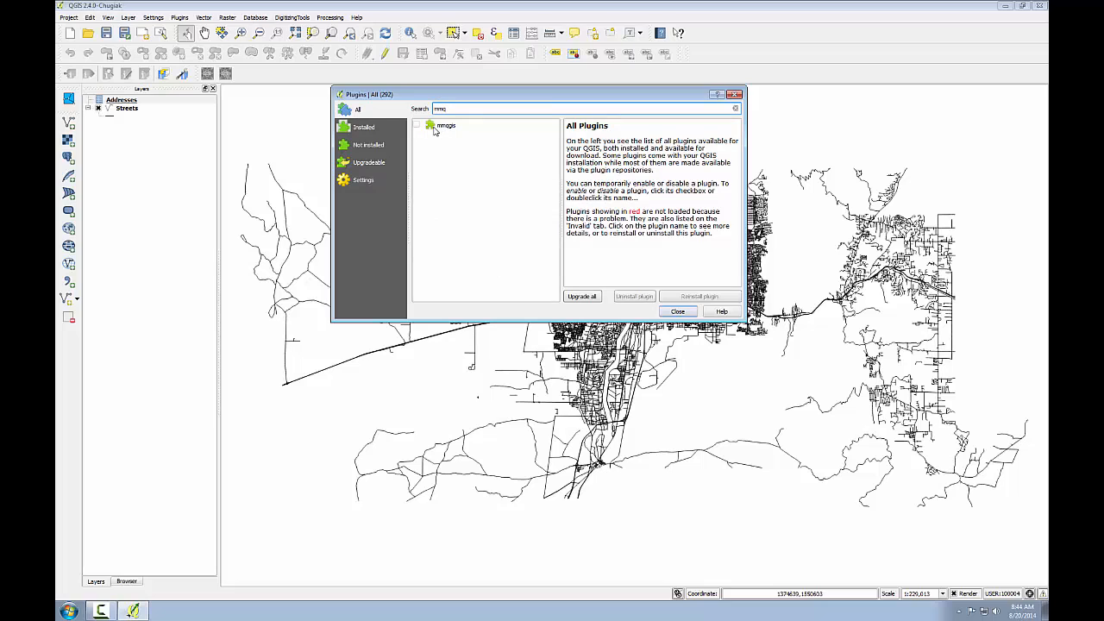
click(417, 126)
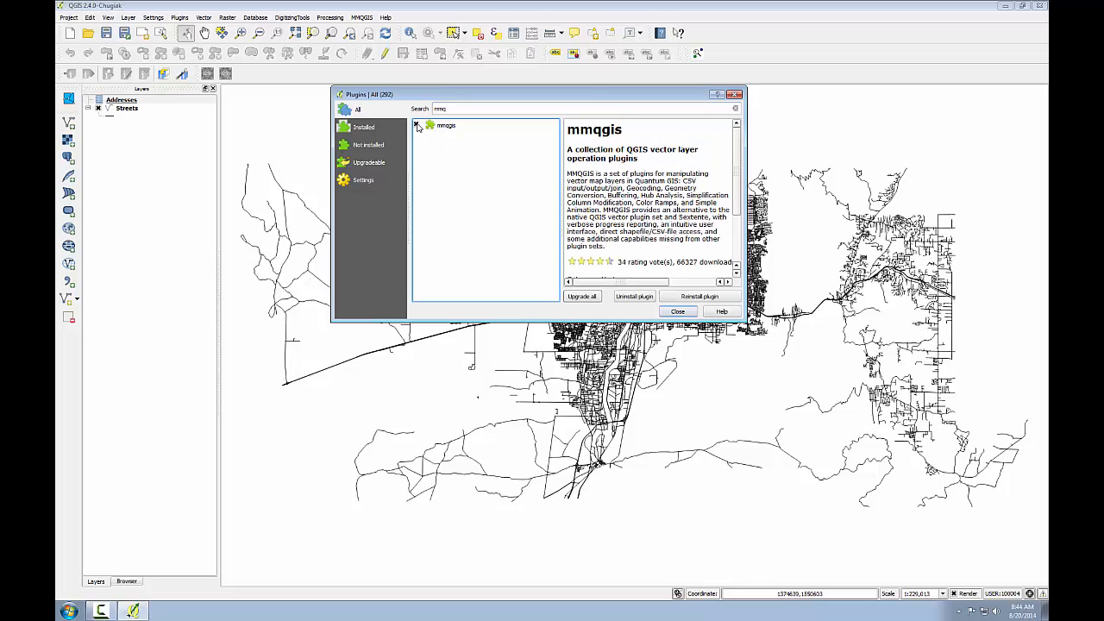
click(678, 313)
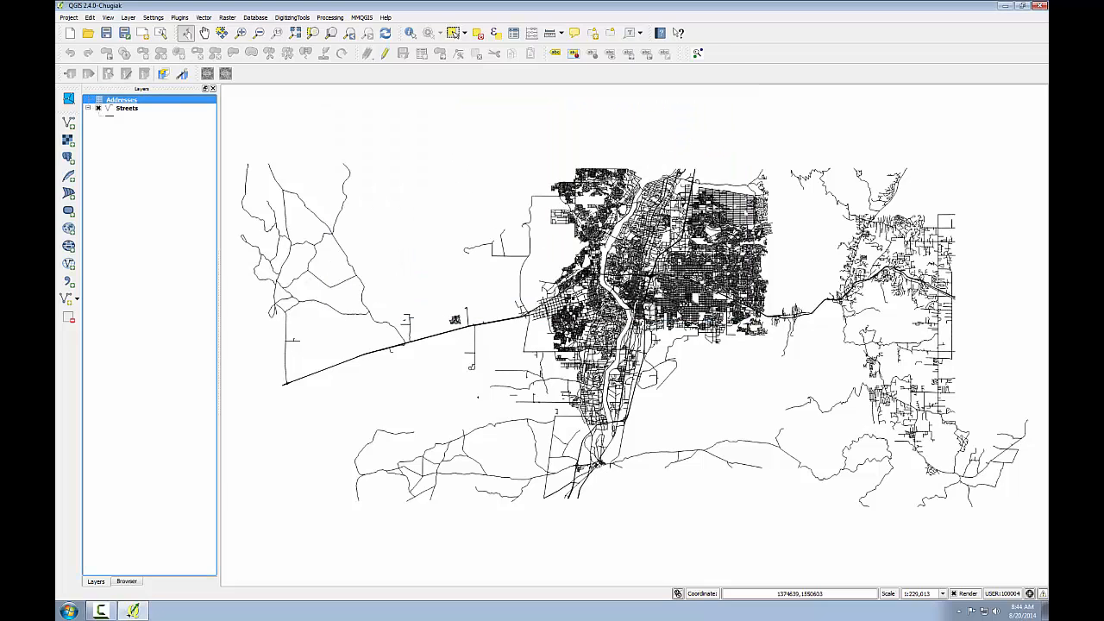
Step: Start MMQGIS Geocode from Street Layer and load Addresses.csv from GST103/Lab_6/Data as the input CSV file
click(363, 18)
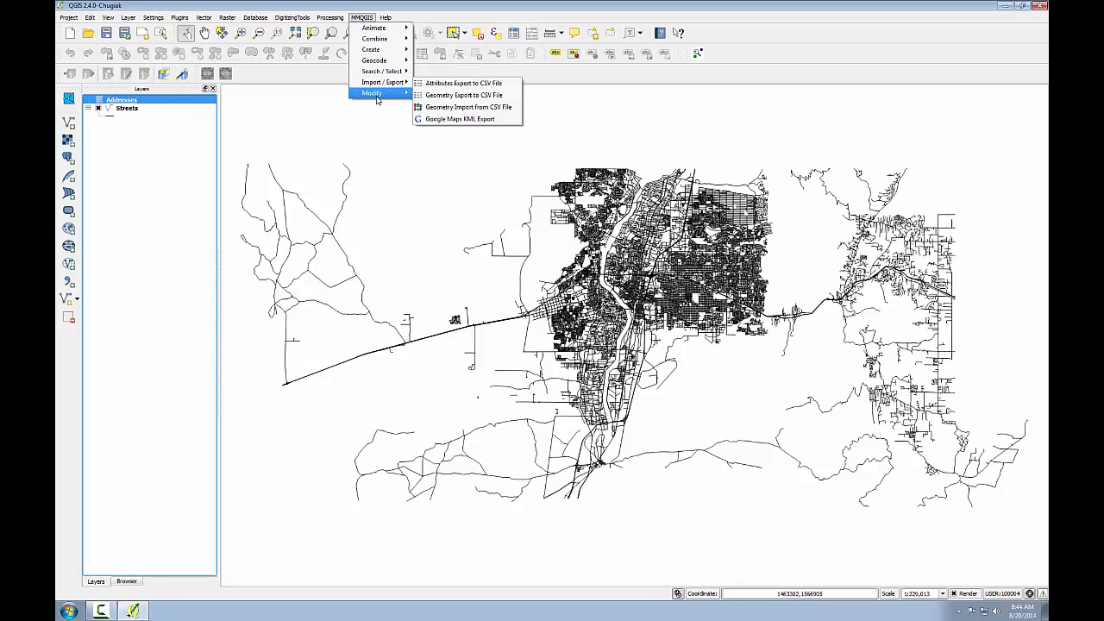
mouse_move(371, 62)
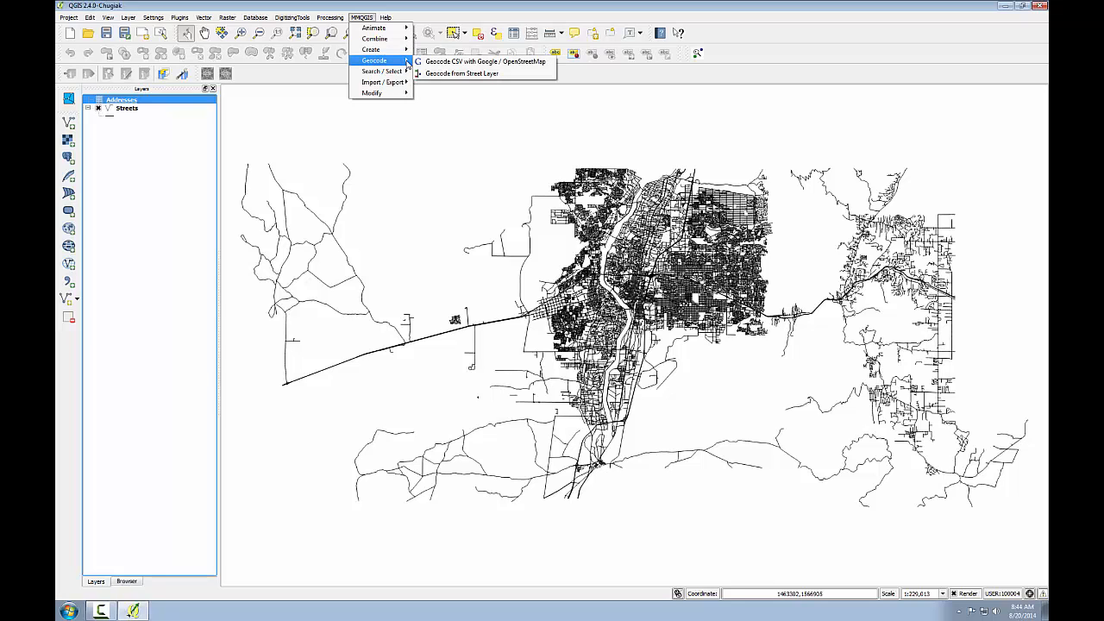
click(434, 76)
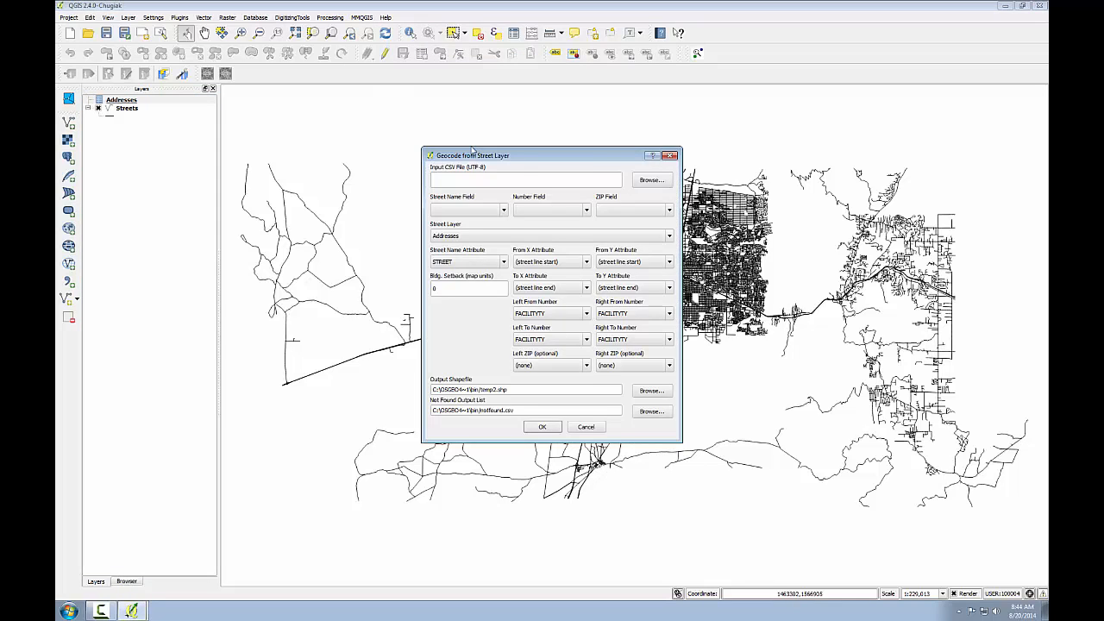
drag(473, 151, 439, 120)
click(616, 150)
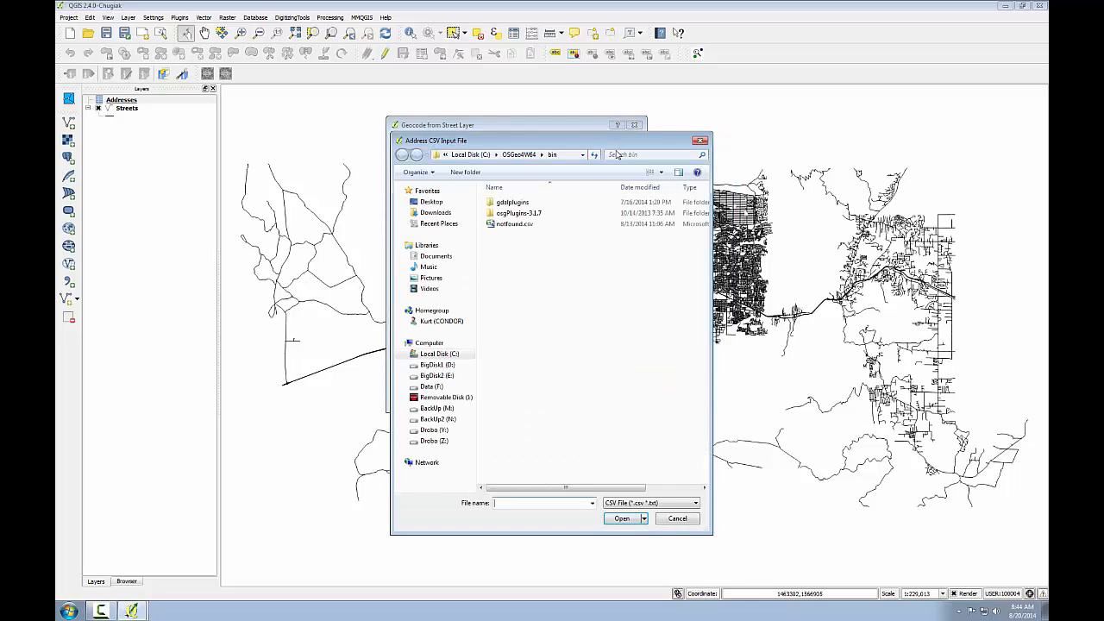
click(439, 353)
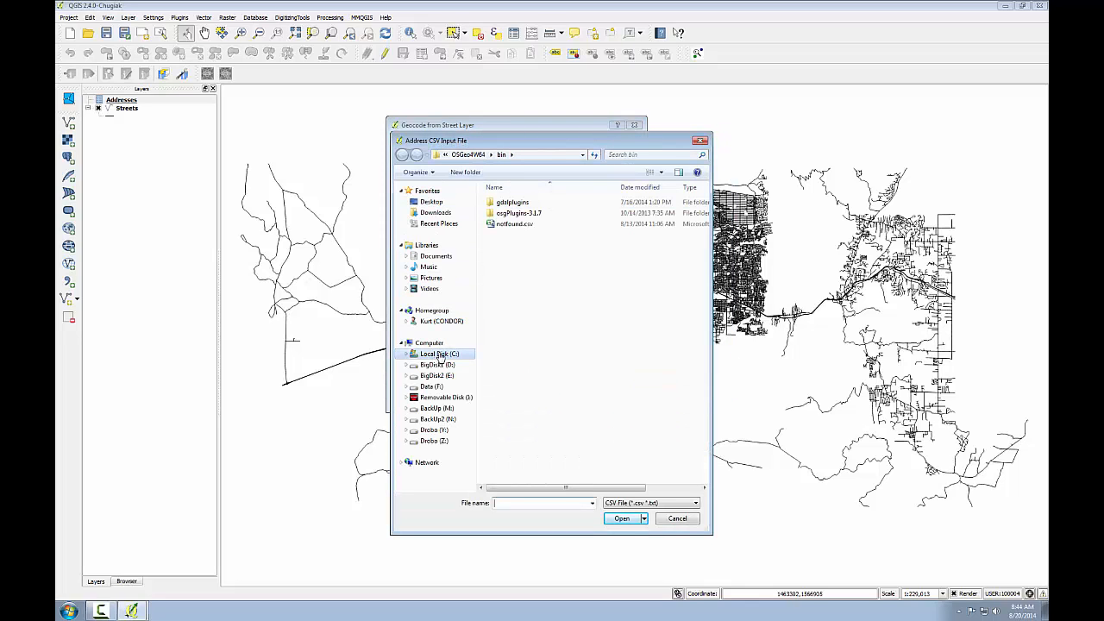
double_click(506, 289)
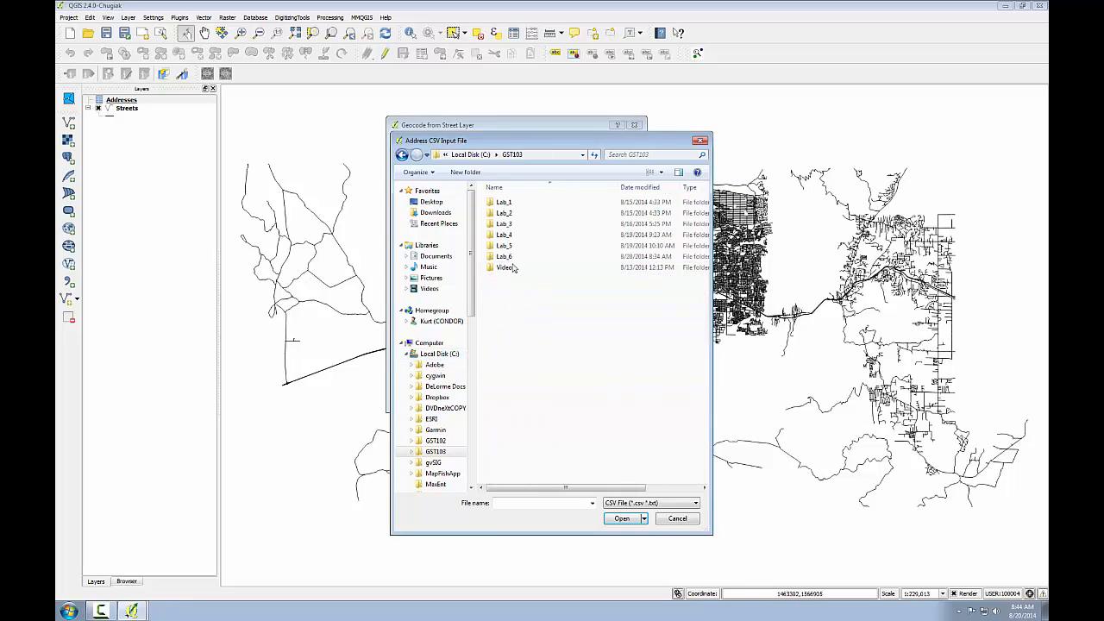
double_click(509, 259)
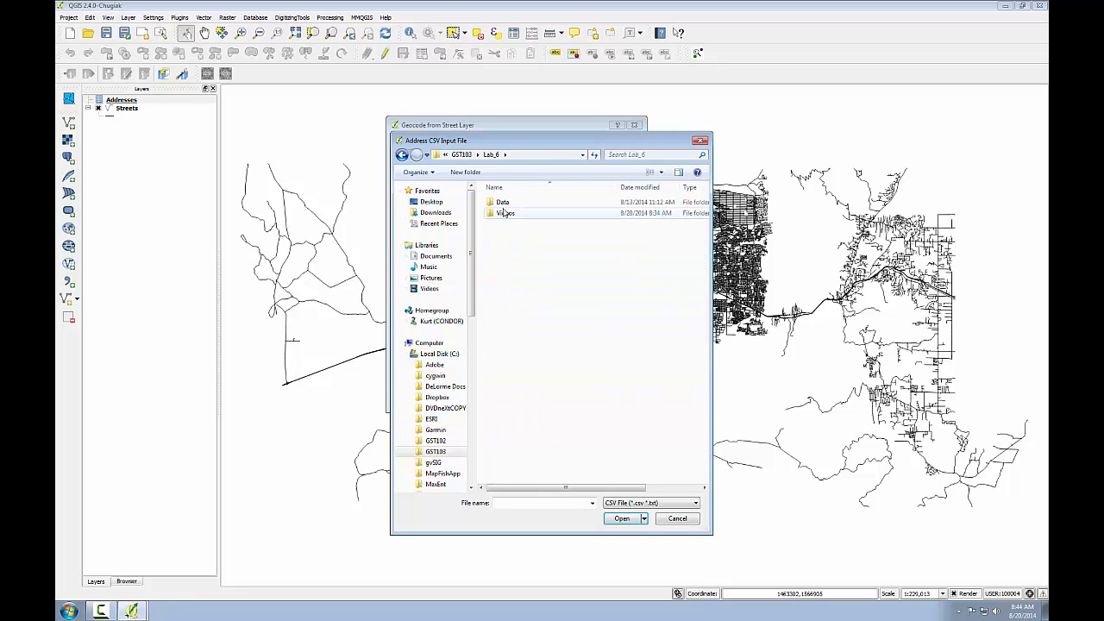
double_click(504, 203)
click(505, 226)
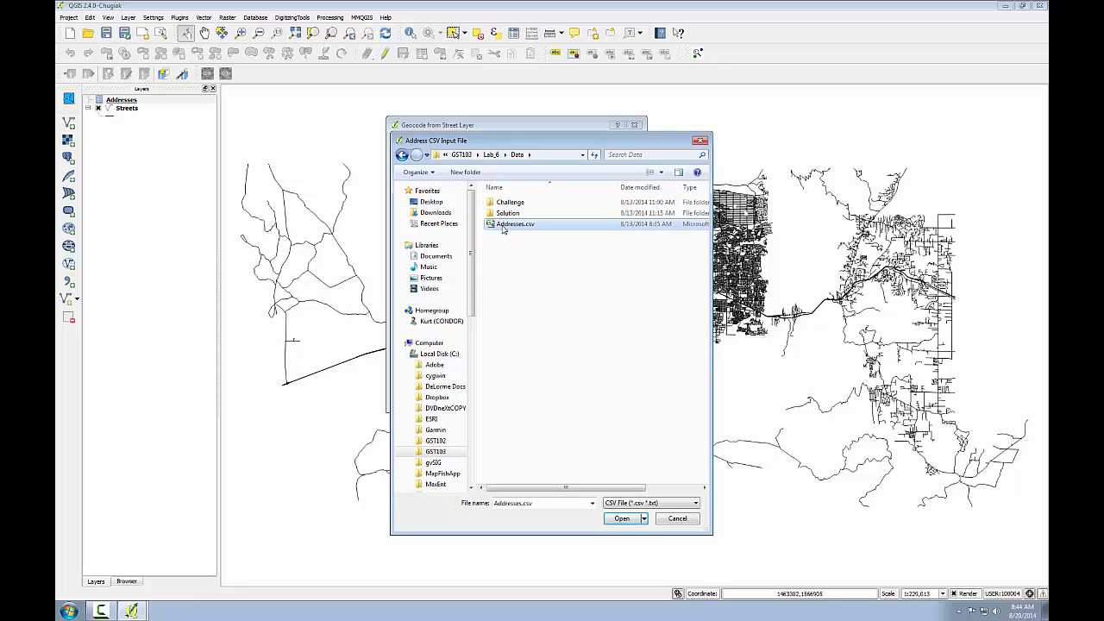
click(626, 518)
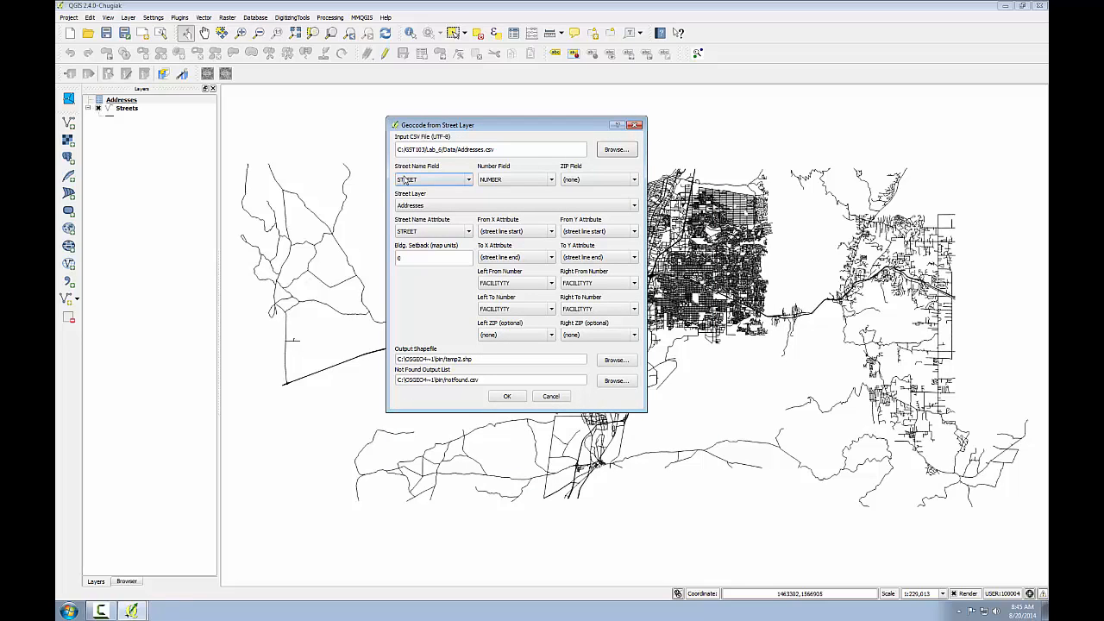
Step: Check the available street name fields, keeping STREET, and set the geocoding street layer to Streets
click(470, 182)
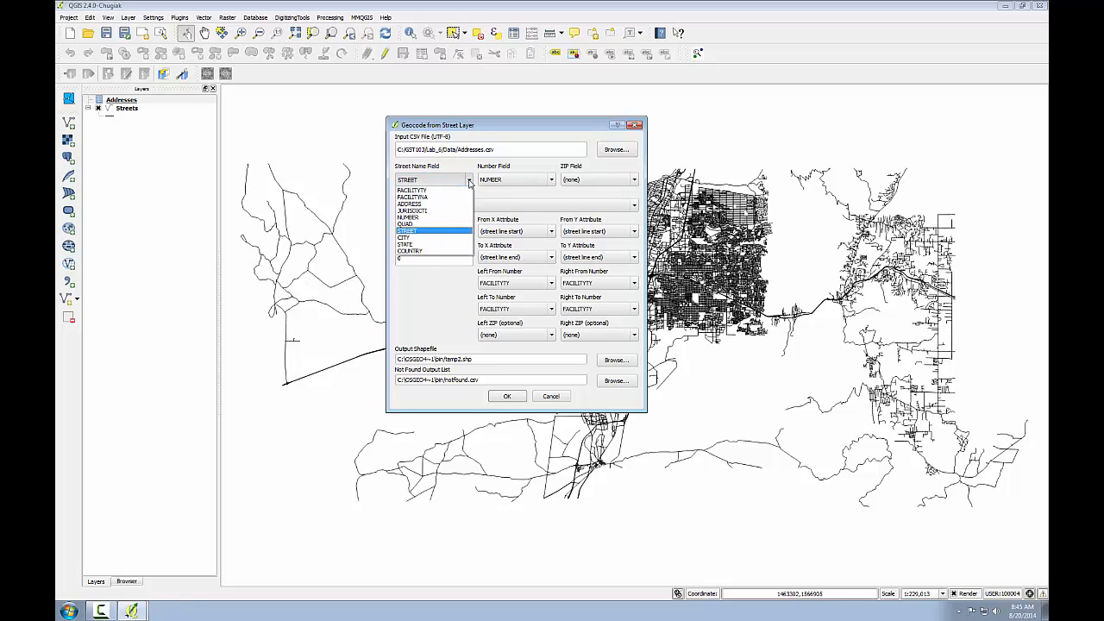
click(469, 183)
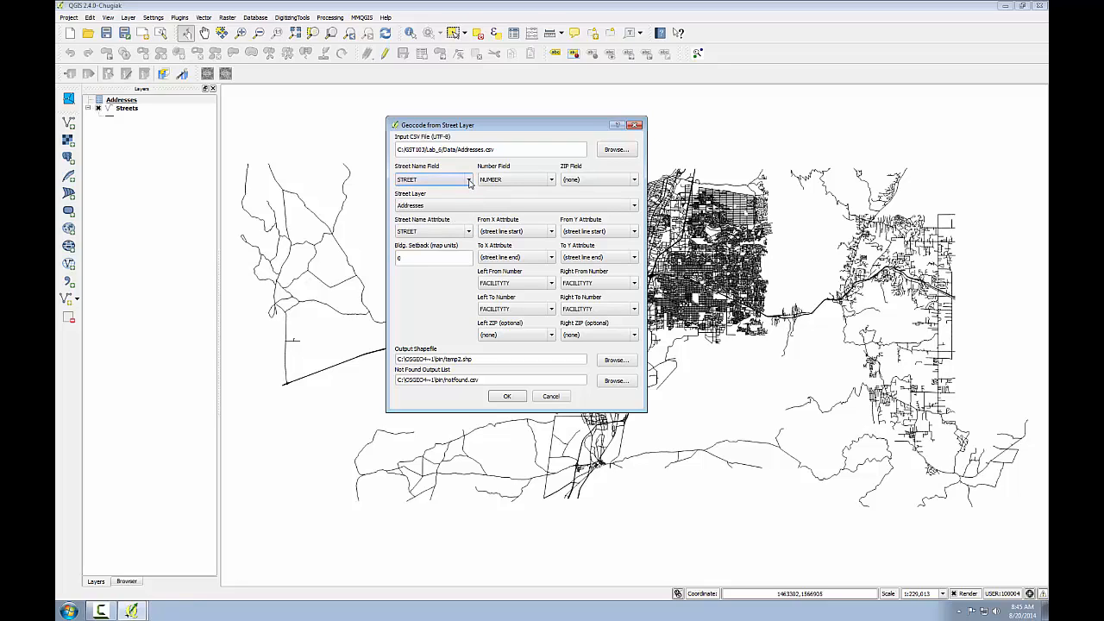
click(473, 205)
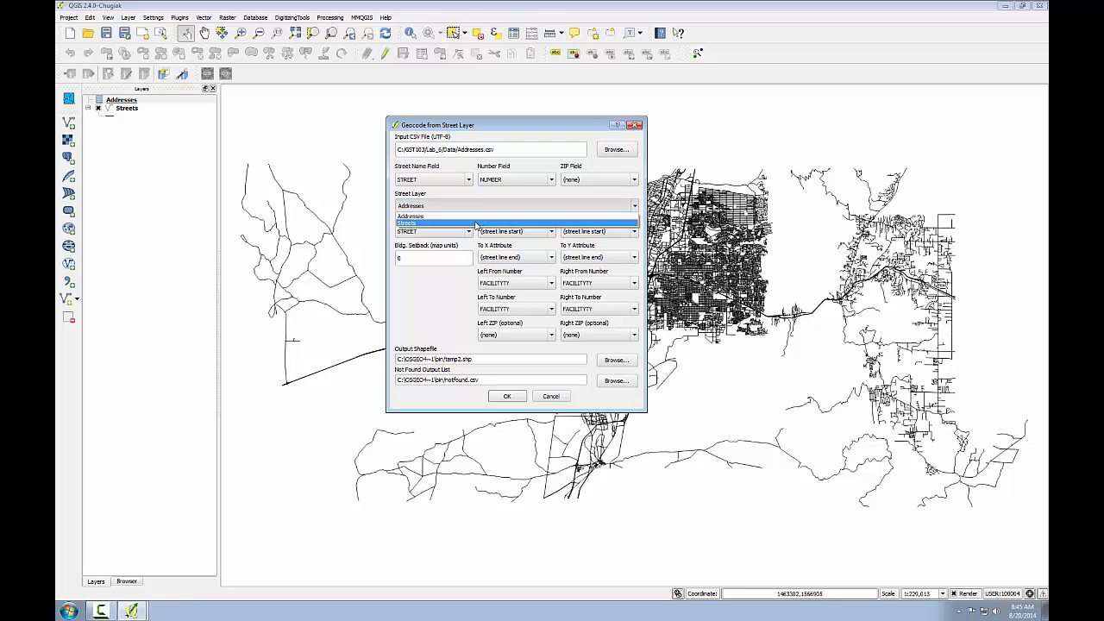
click(474, 223)
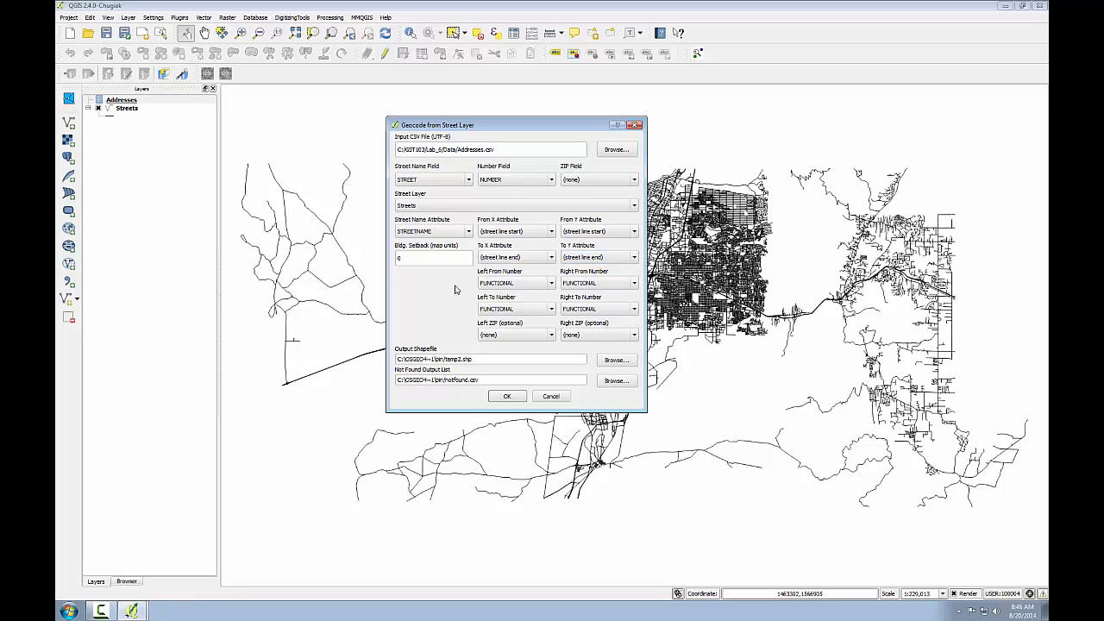
Step: Map the address ranges: Left From LEFTLOW, Left To LEFTHIGH, Right From RIGHTLOW and Right To RIGHTHIGH
click(554, 285)
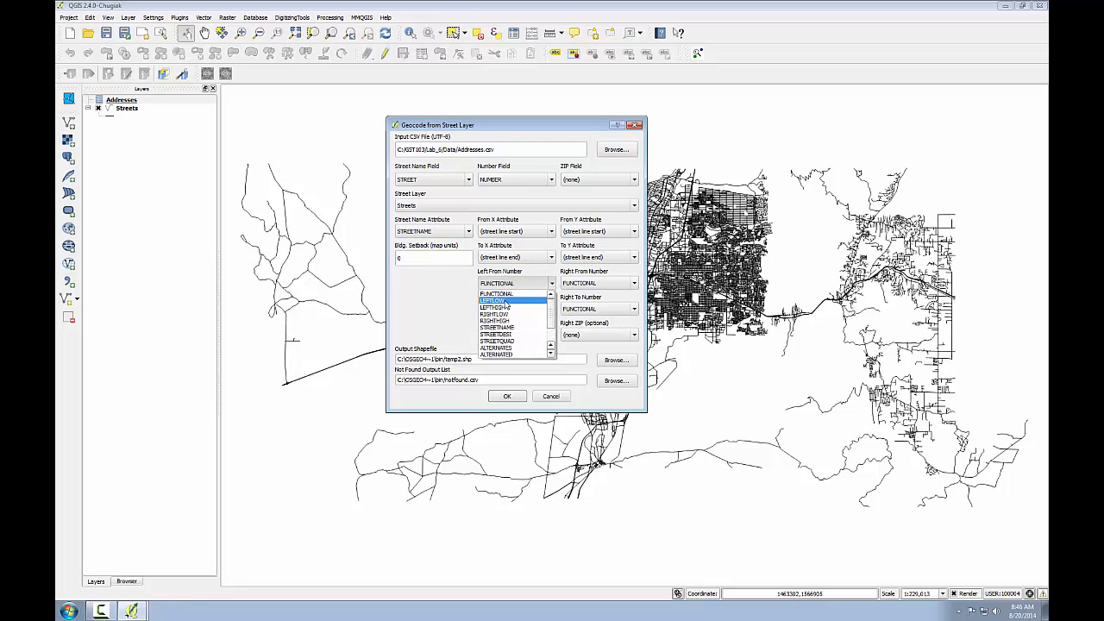
click(503, 303)
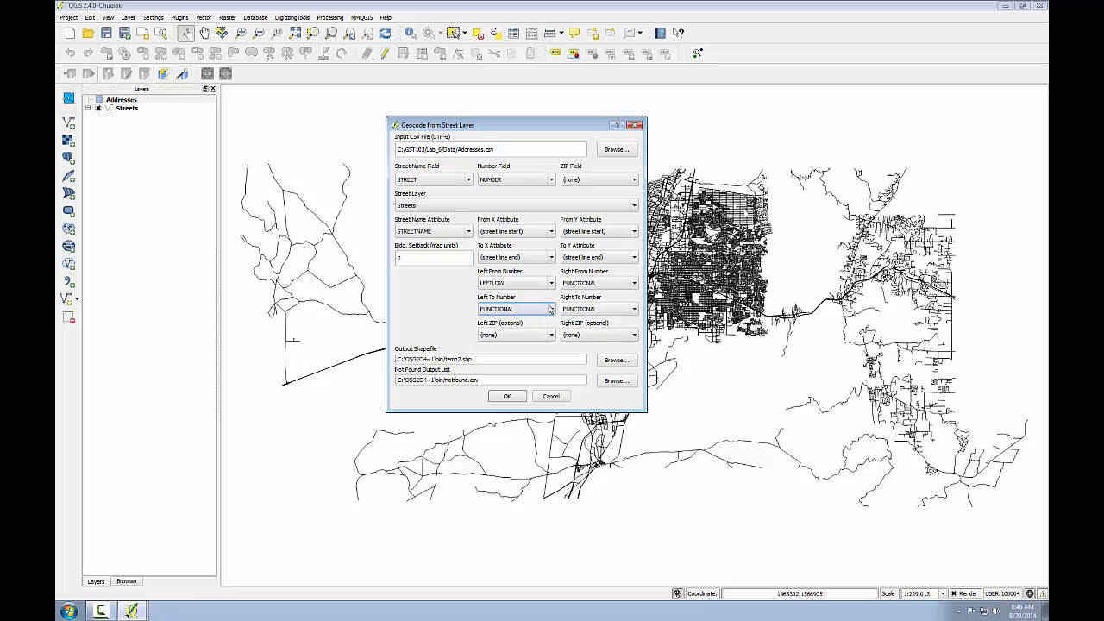
click(550, 311)
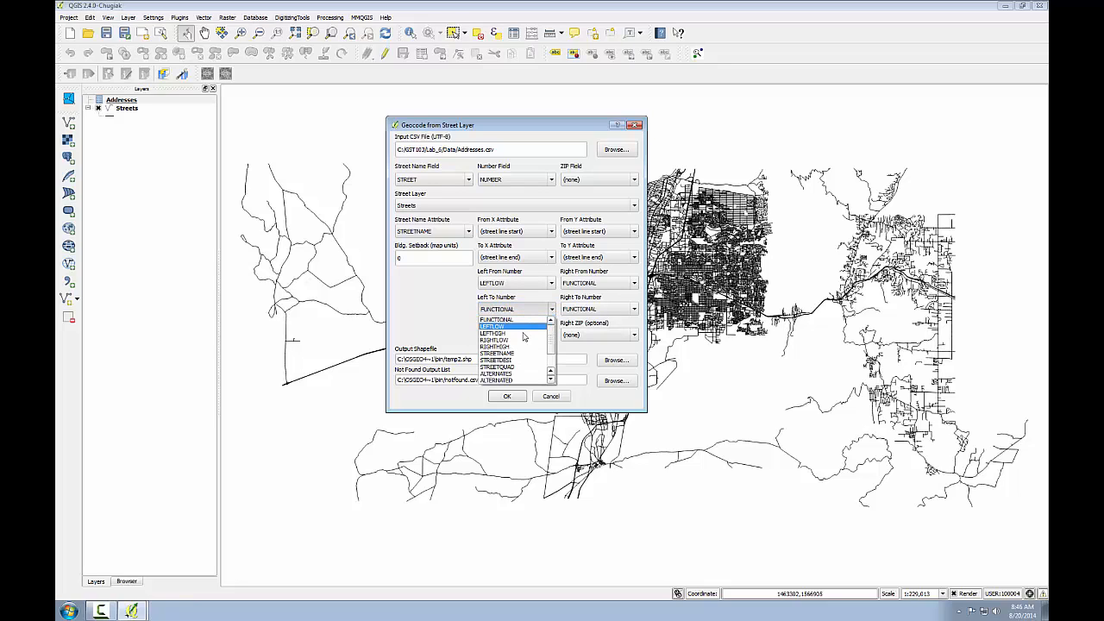
click(514, 326)
click(634, 283)
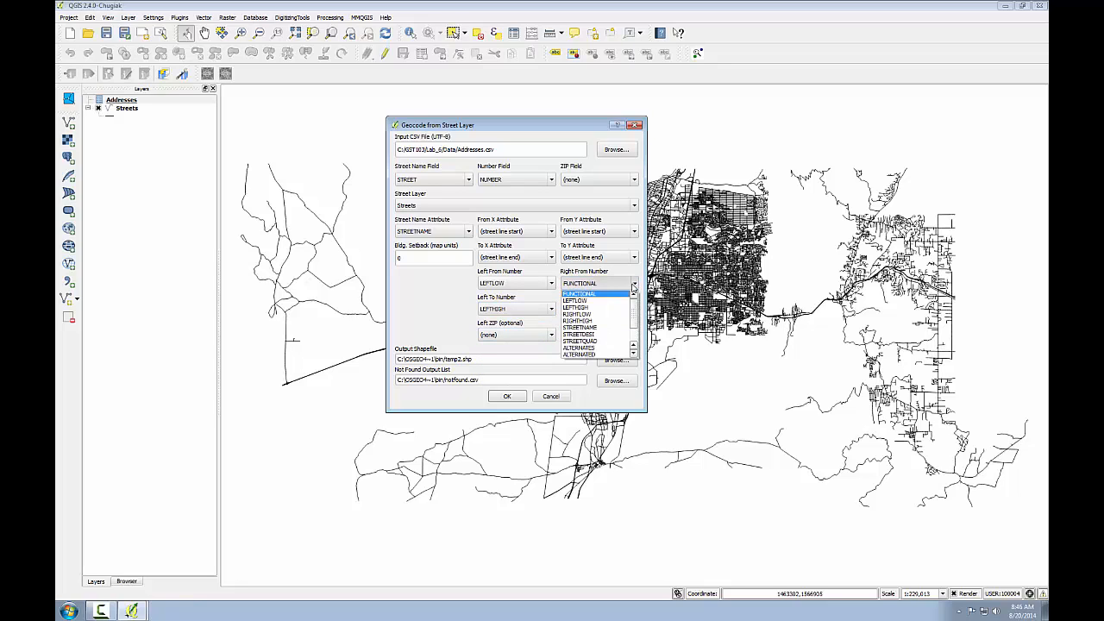
click(605, 315)
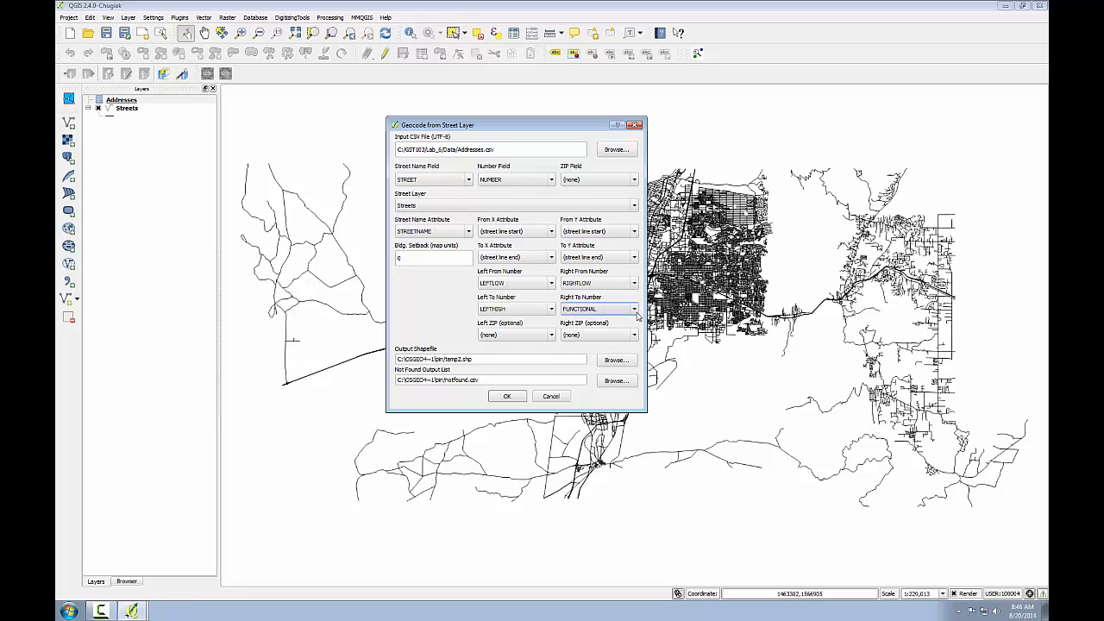
click(634, 311)
click(593, 346)
Step: Set the geocoding output shapefile to St_geocode.shp in C:/GST103/Lab_6/Data
click(619, 360)
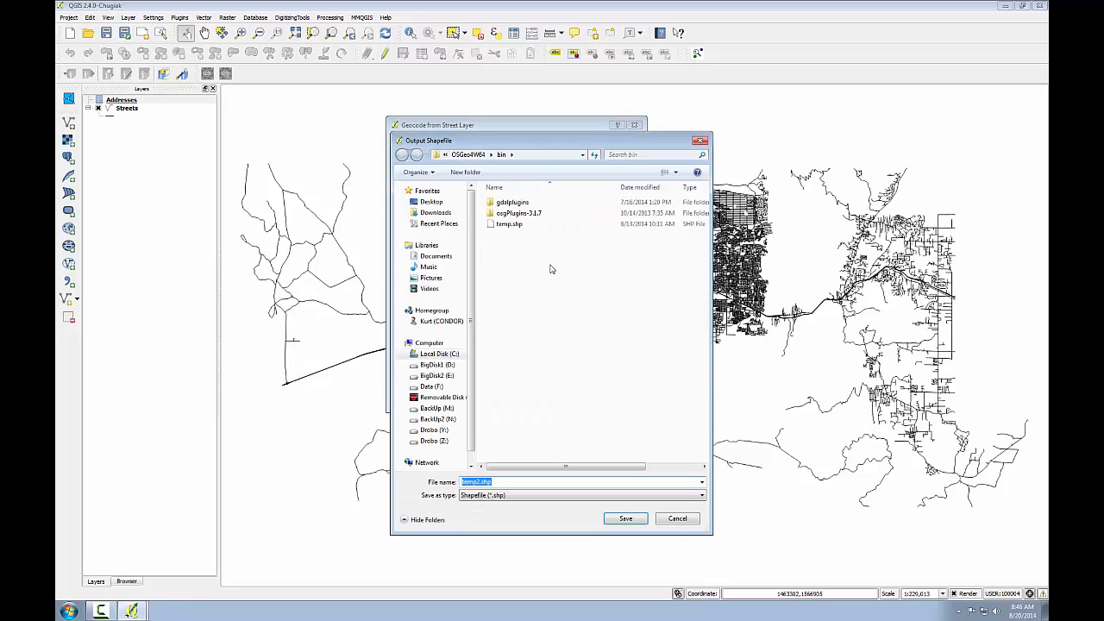
click(438, 353)
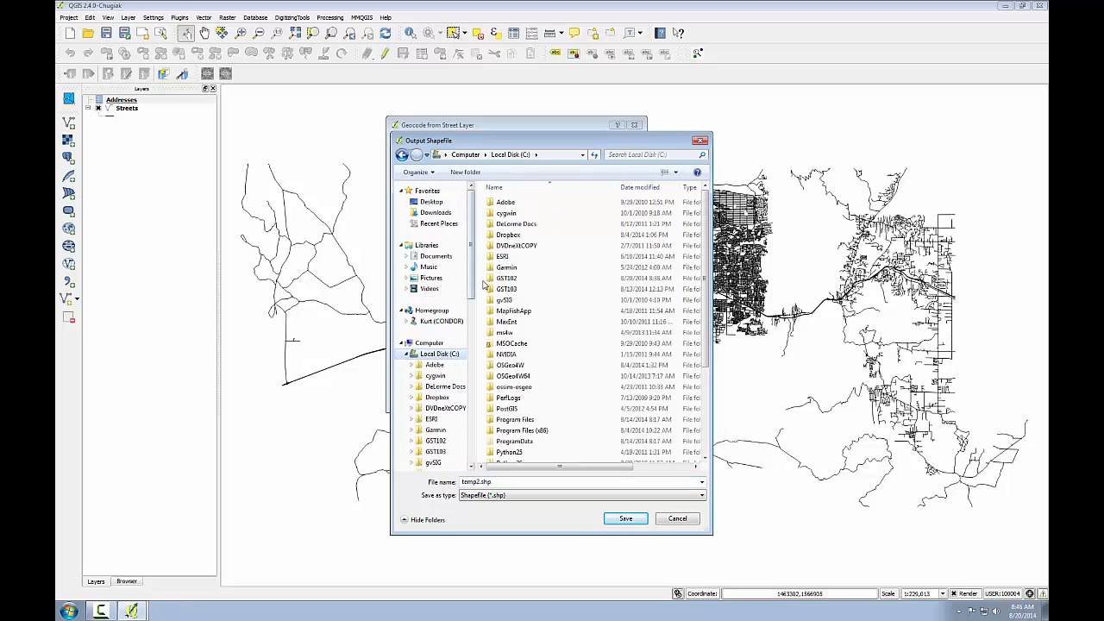
double_click(507, 290)
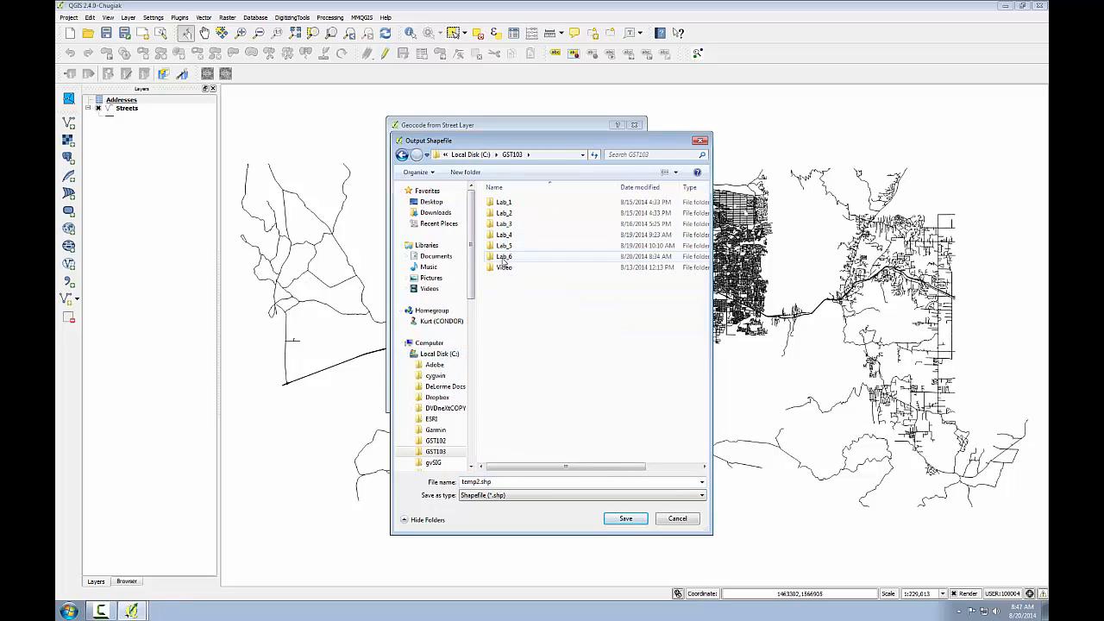
double_click(503, 257)
double_click(503, 203)
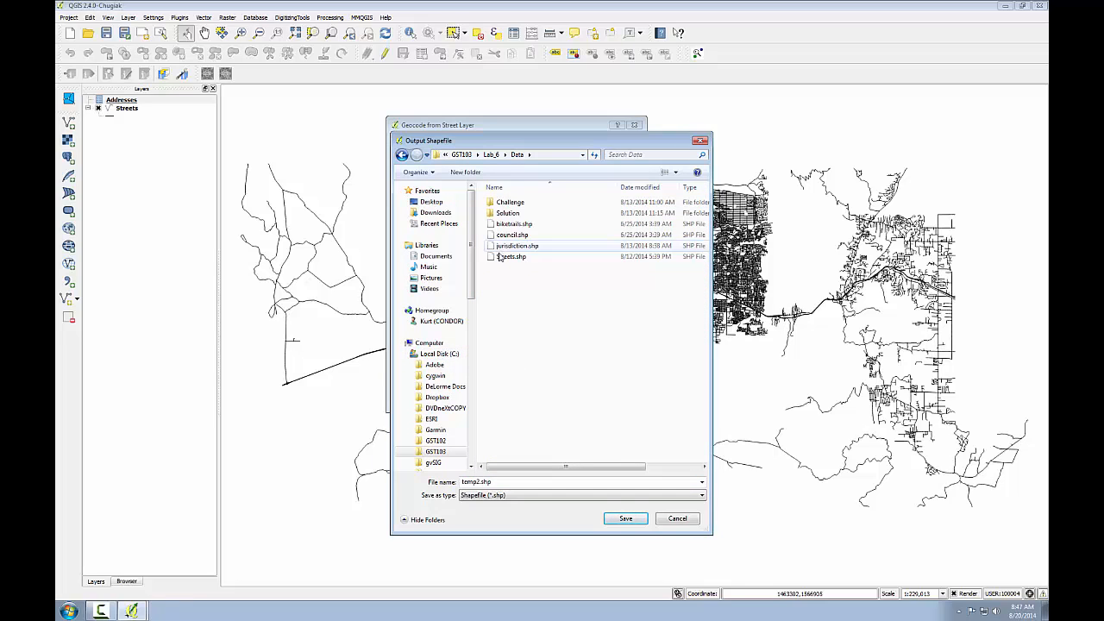
double_click(481, 482)
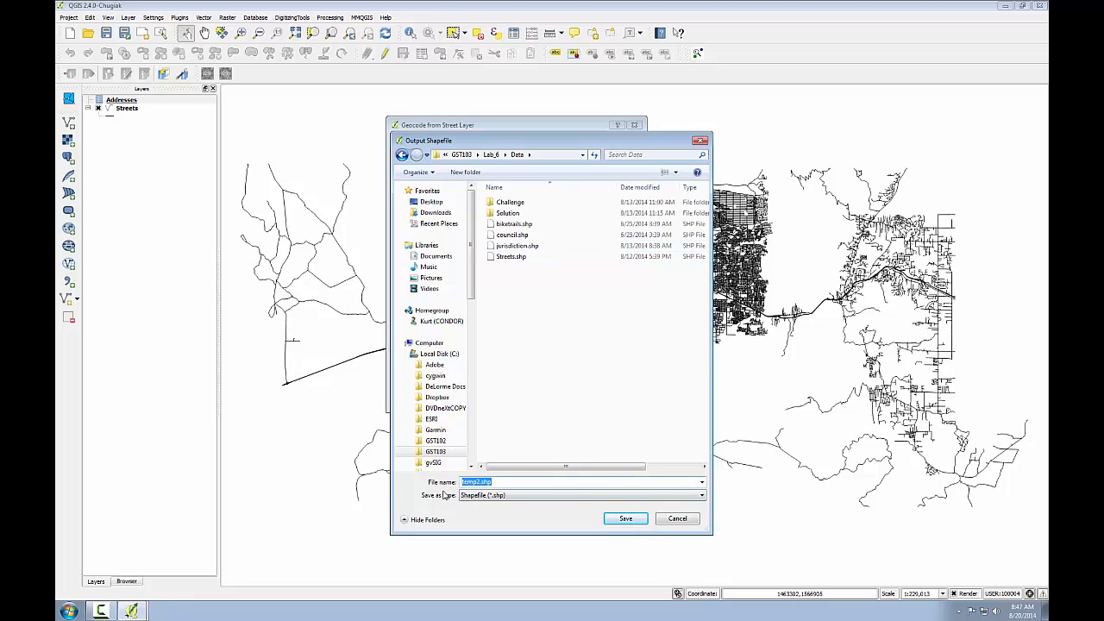
text(St_geocode.shp)
click(614, 523)
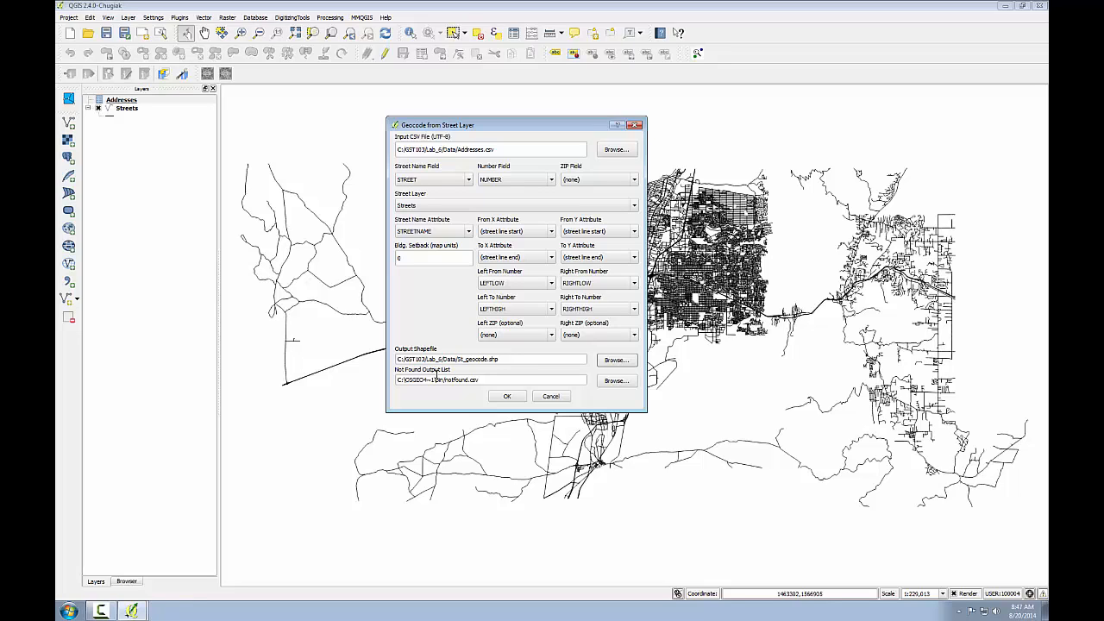
Step: Set the not found output list to Steetnotfound.csv in C:/GST103/Lab_6/Data
click(616, 380)
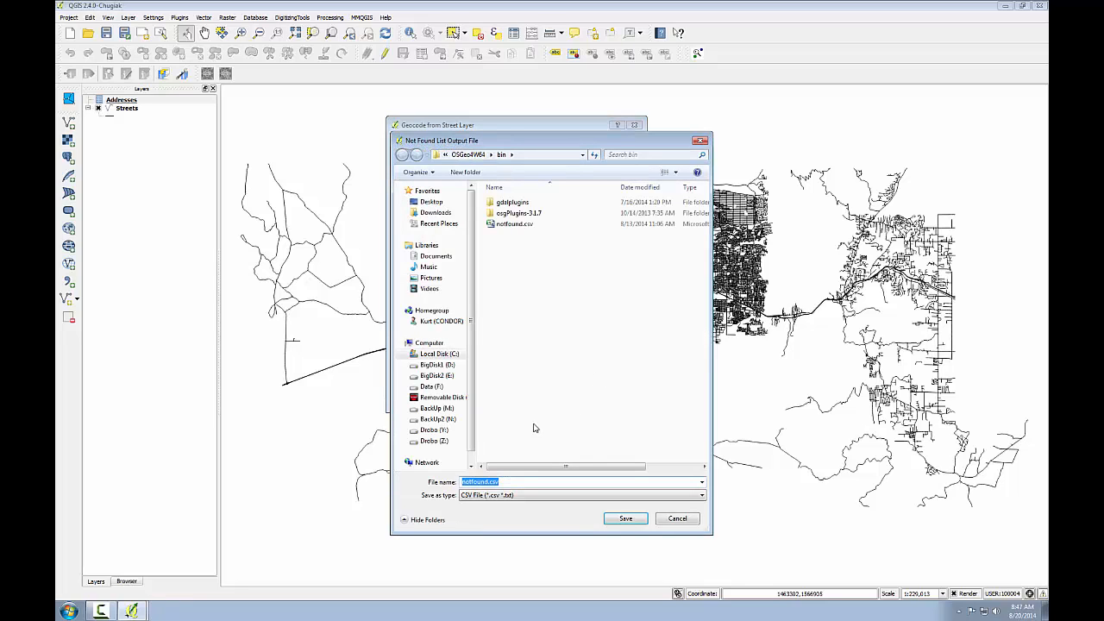
click(440, 354)
double_click(505, 289)
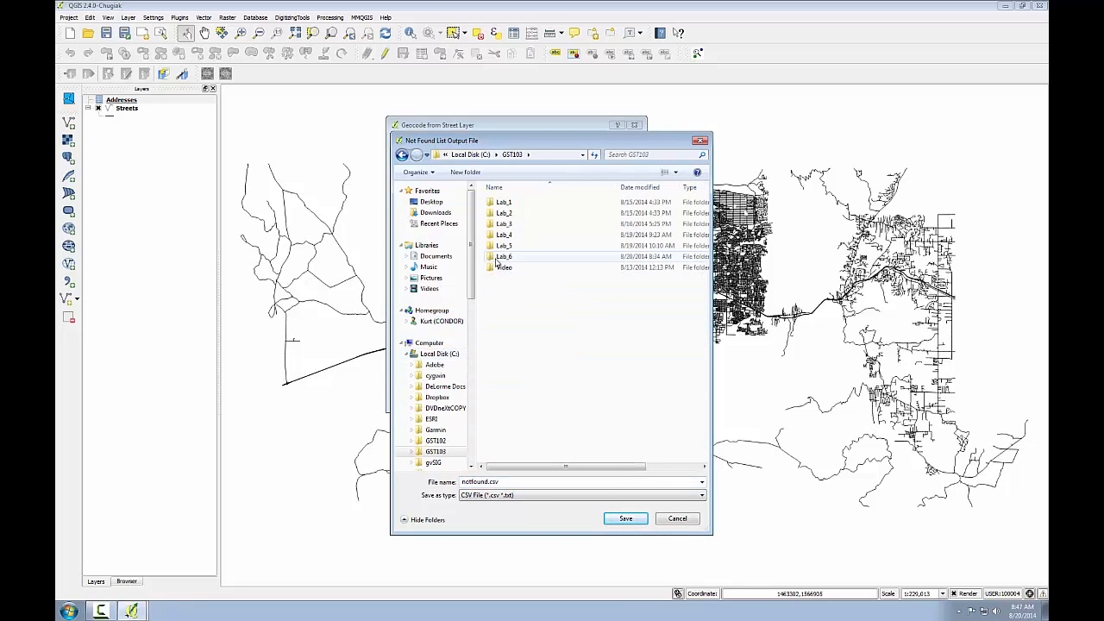
double_click(507, 256)
double_click(509, 204)
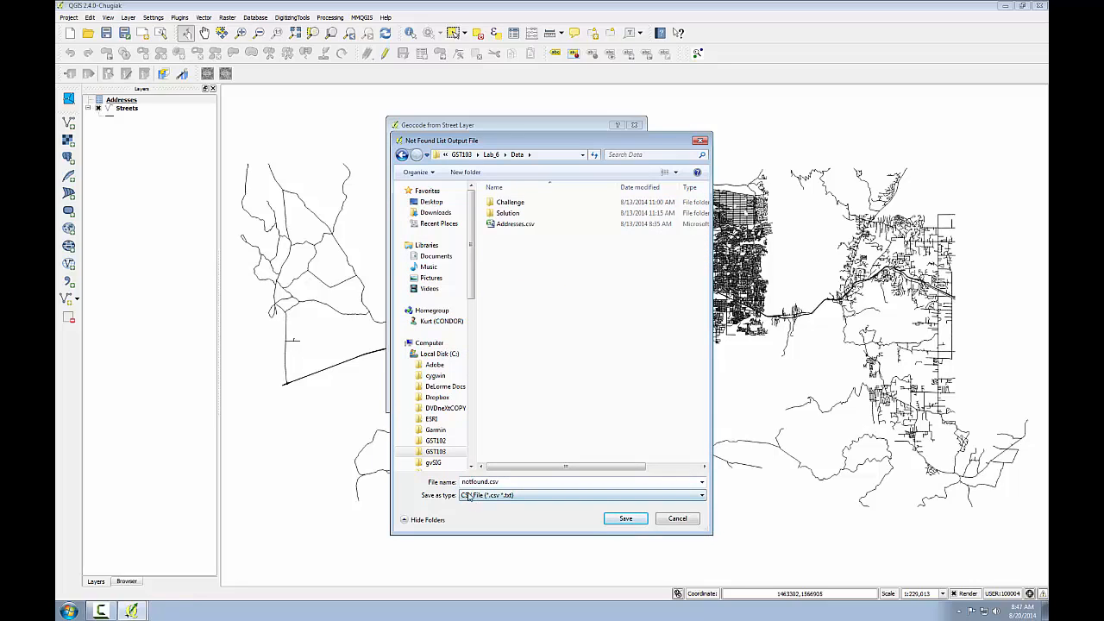
text(Stree)
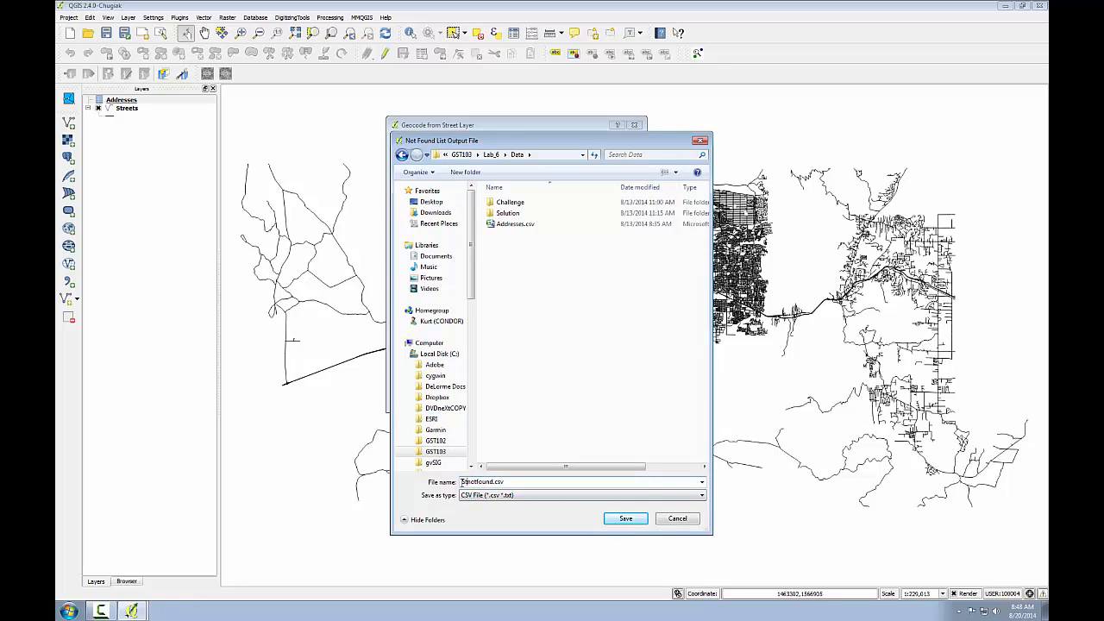
text(t)
click(615, 520)
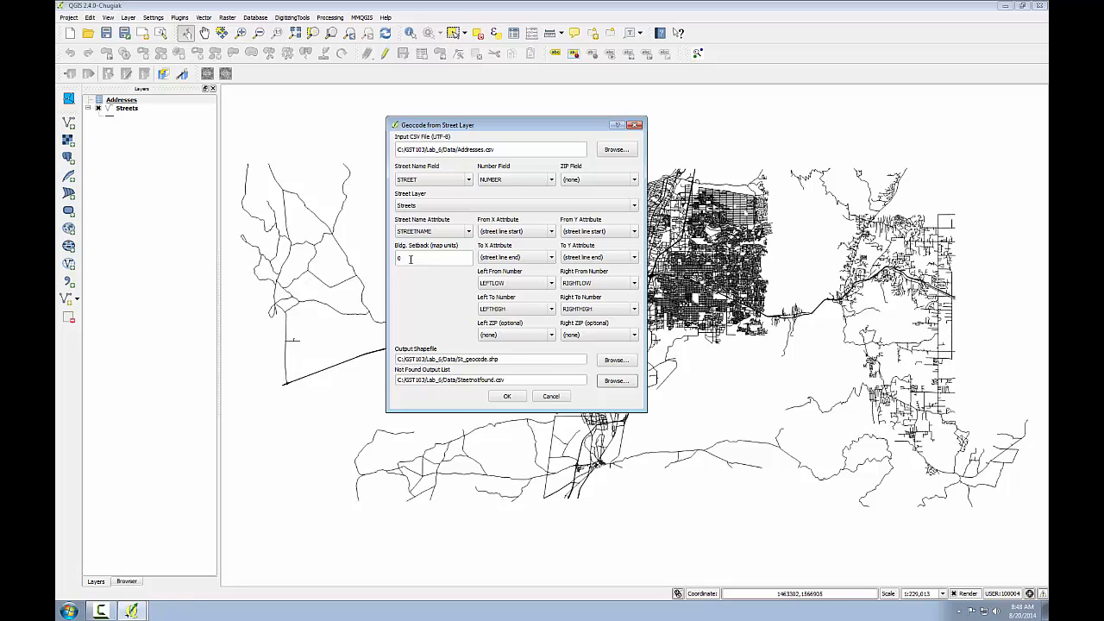
Step: Set the building setback to 20 map units and run the street geocoding
key(Left)
key(Left)
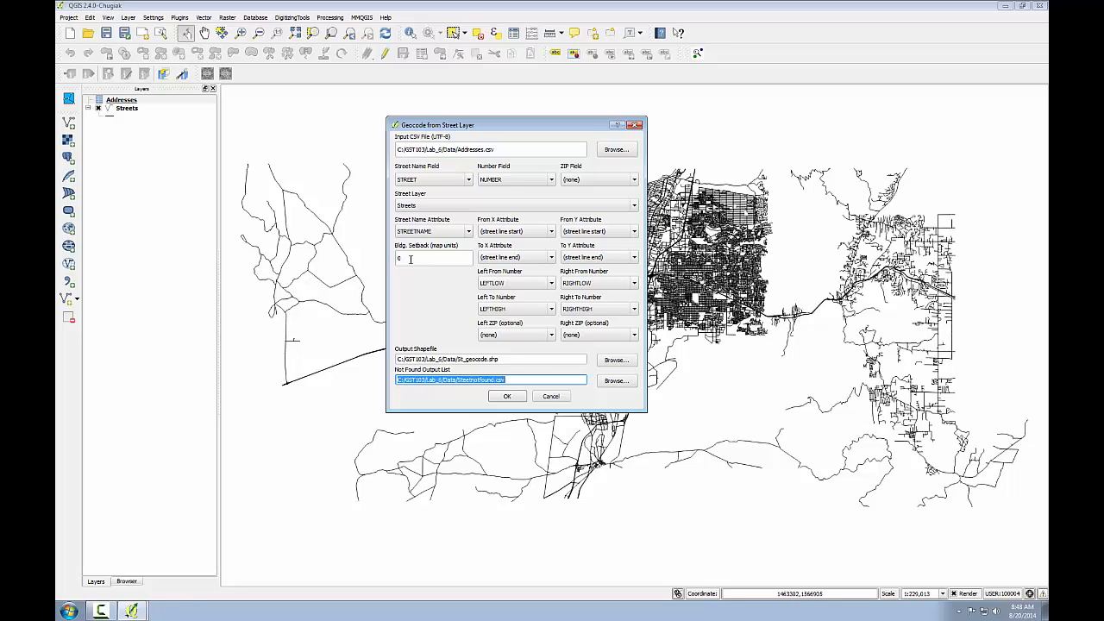
double_click(411, 259)
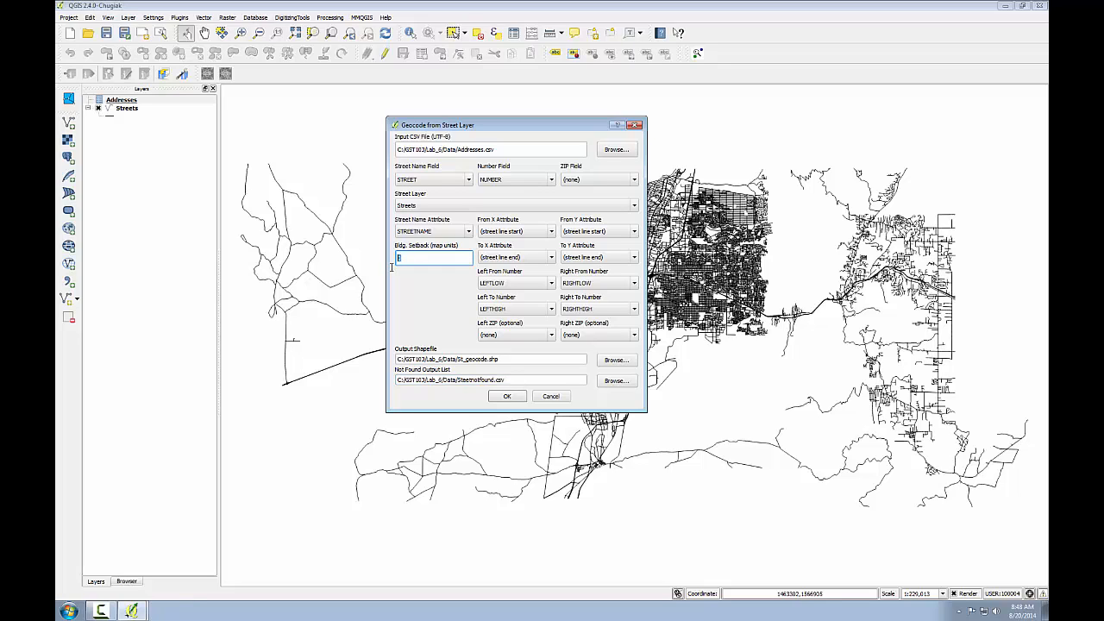
text(20)
click(508, 397)
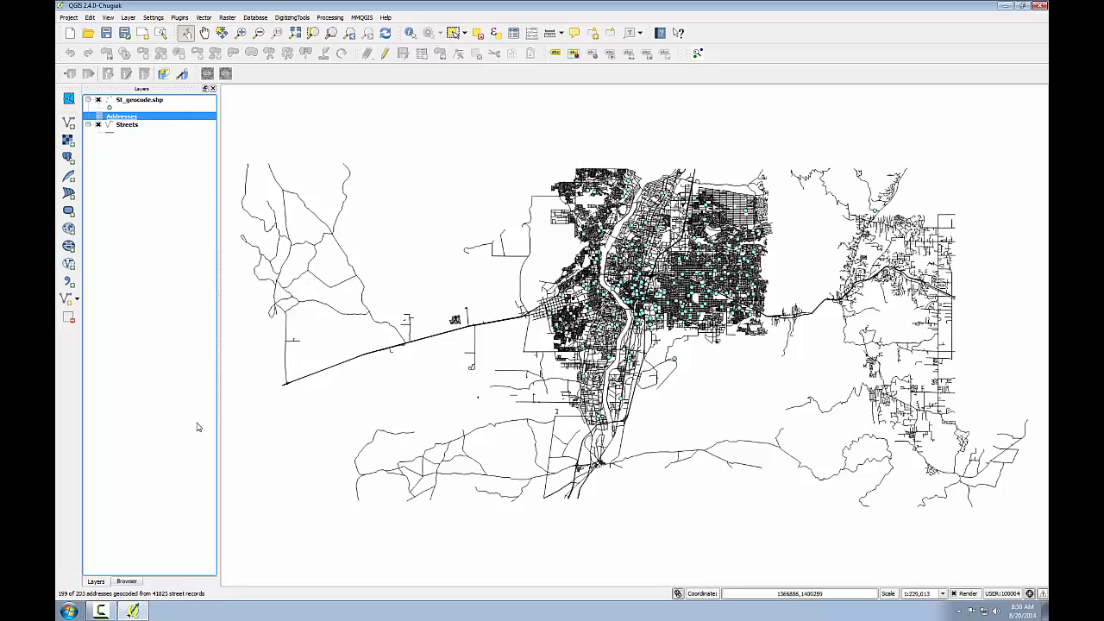
Step: Style the St_geocode.shp points with a pure red fill and a larger marker size
key(Up)
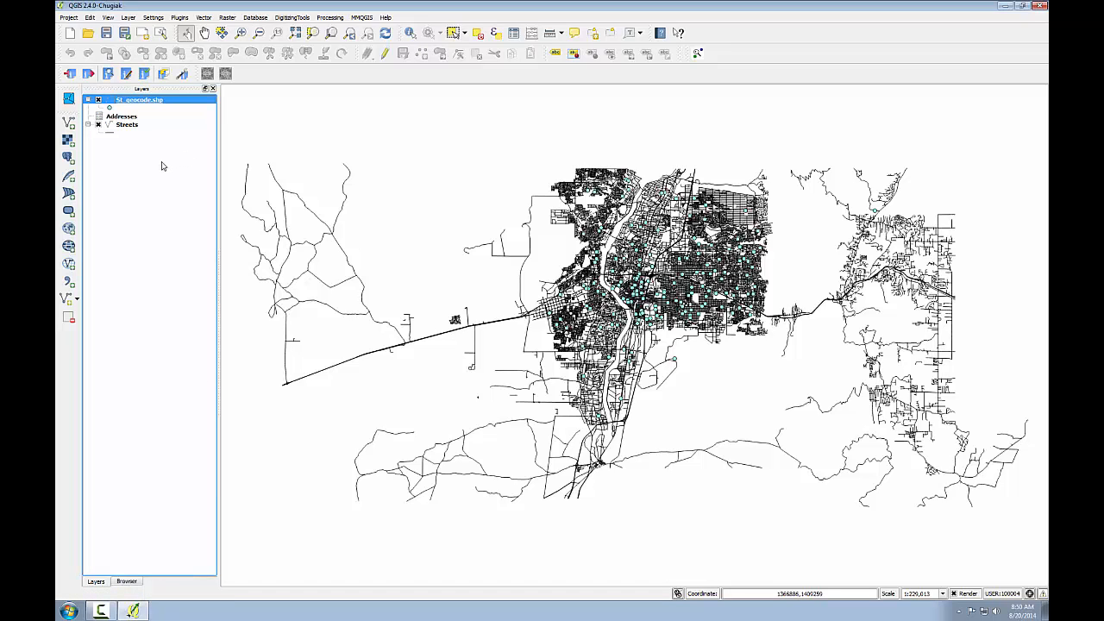
click(111, 107)
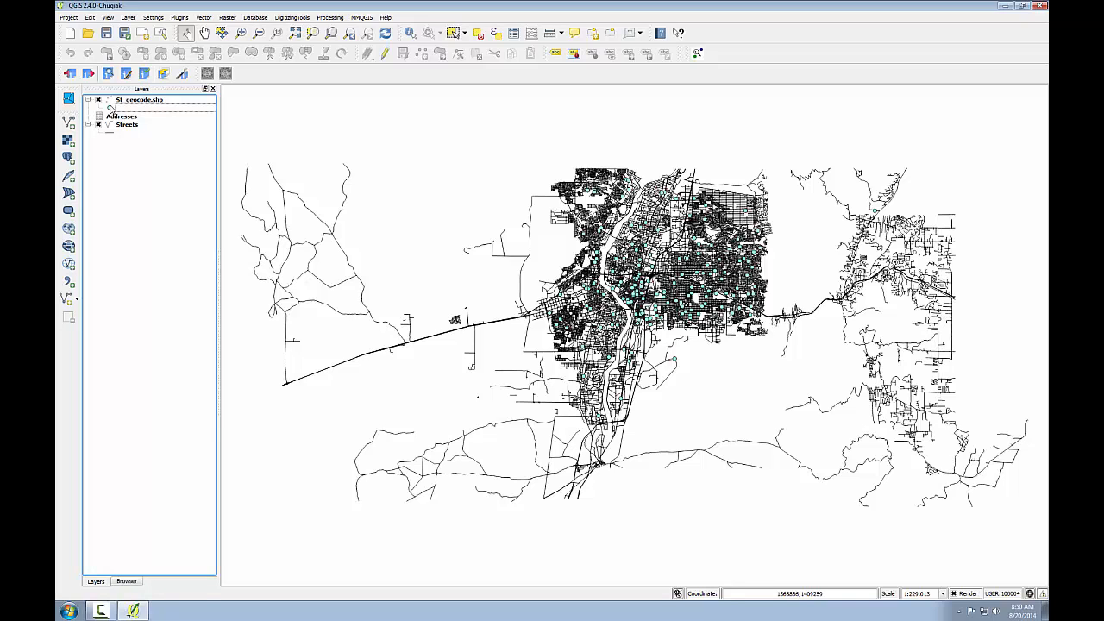
double_click(110, 105)
click(185, 131)
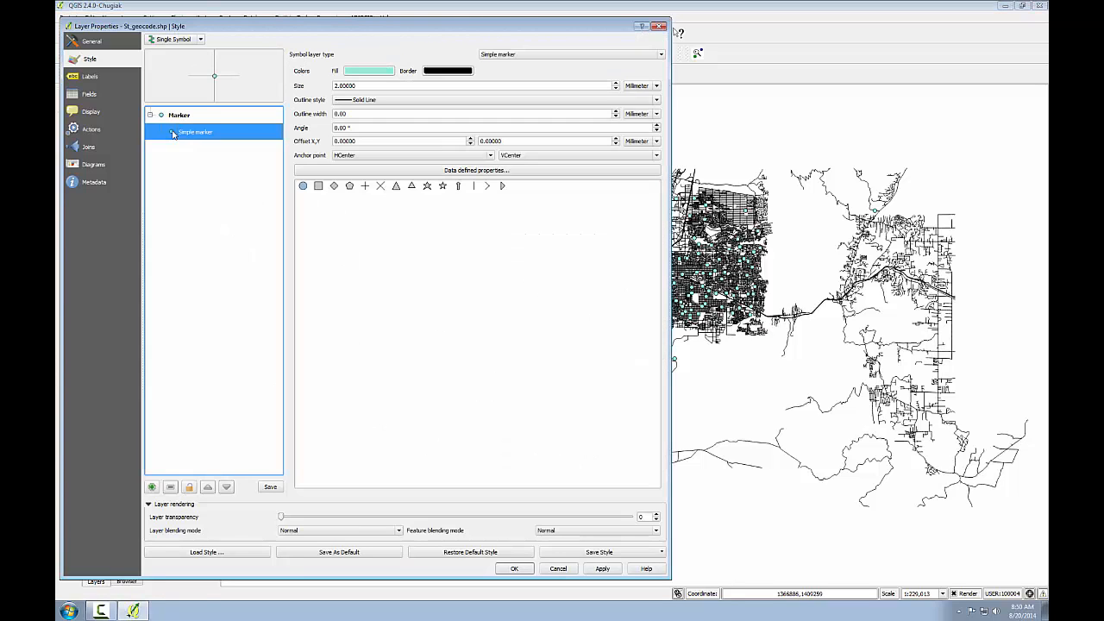
click(374, 72)
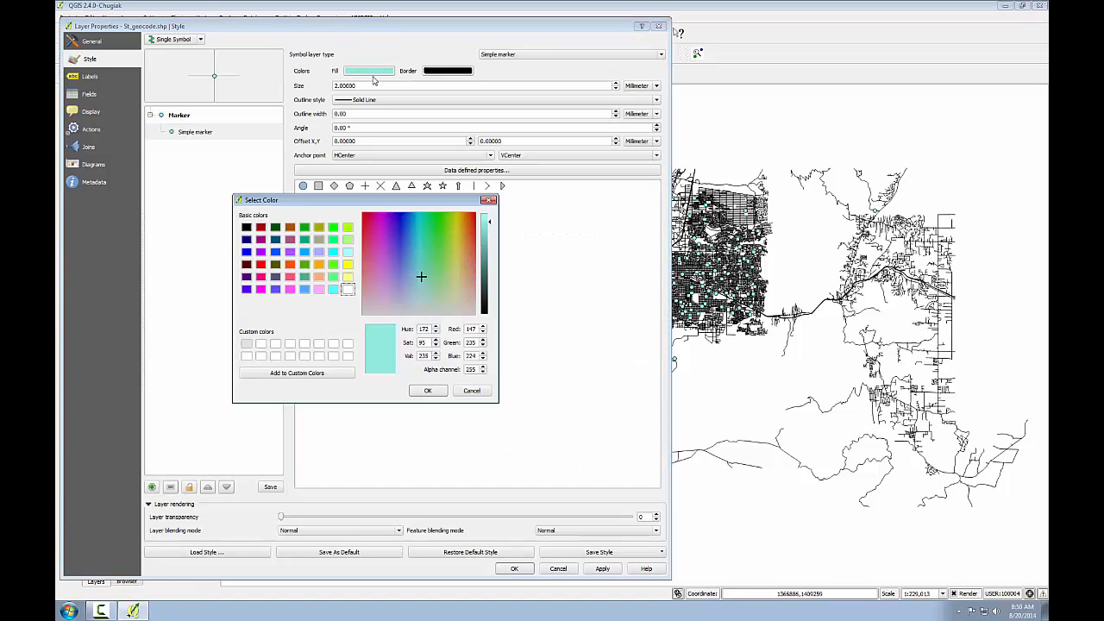
click(261, 264)
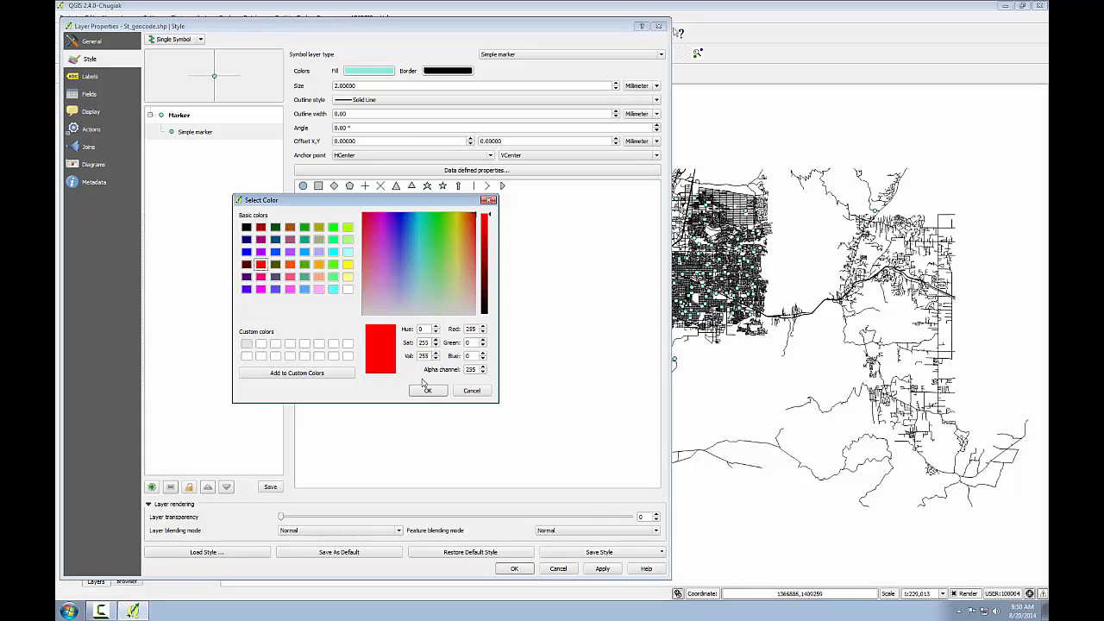
click(427, 392)
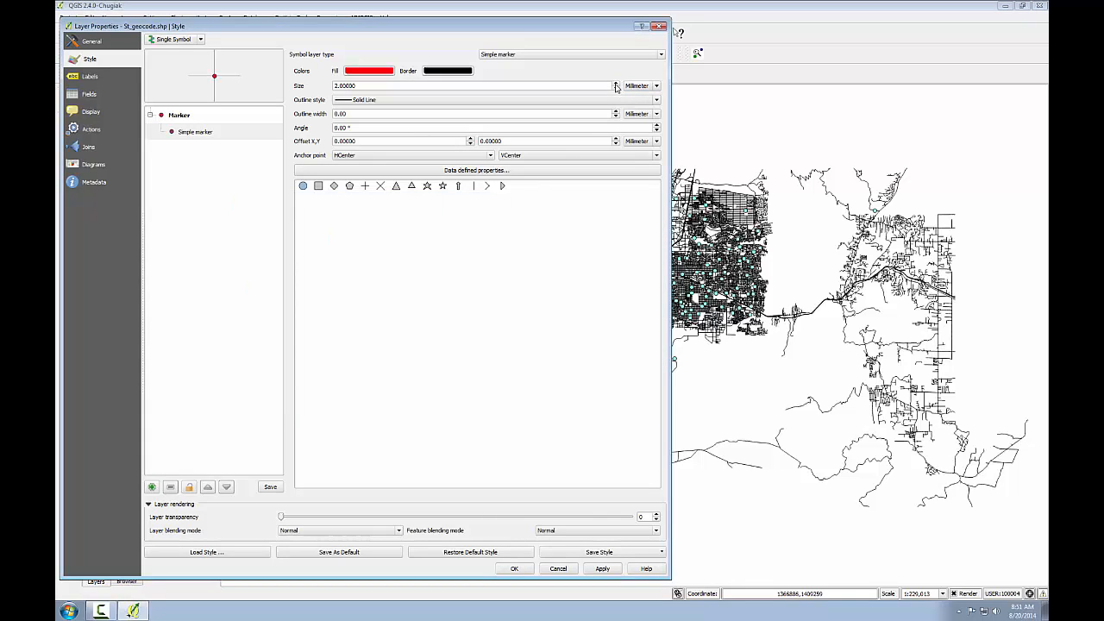
double_click(614, 85)
scroll(616, 86, up, 6)
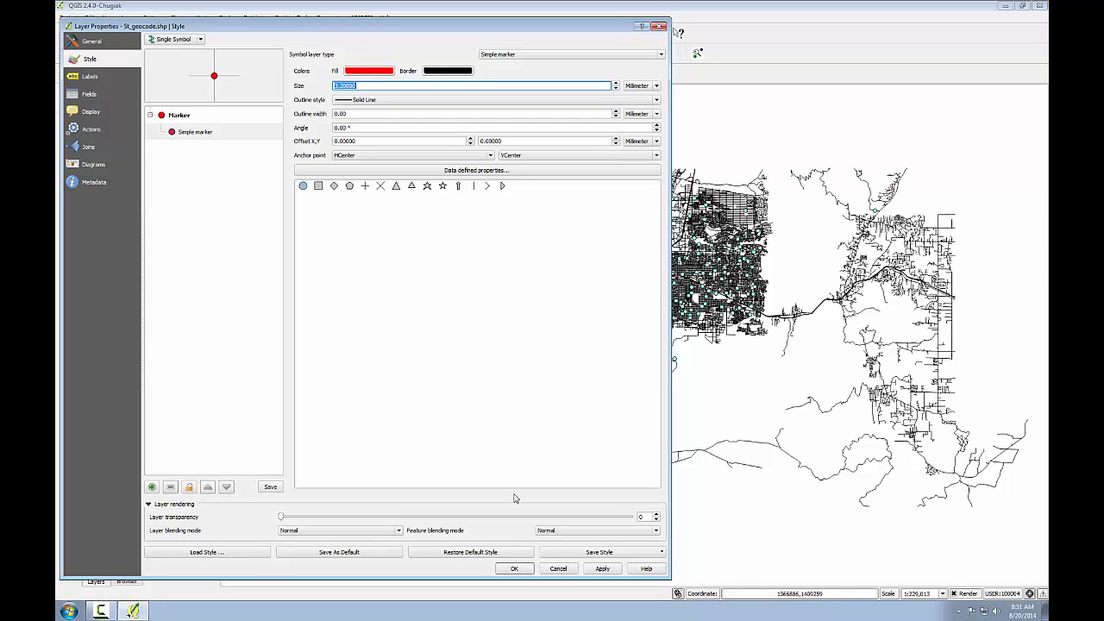
click(513, 570)
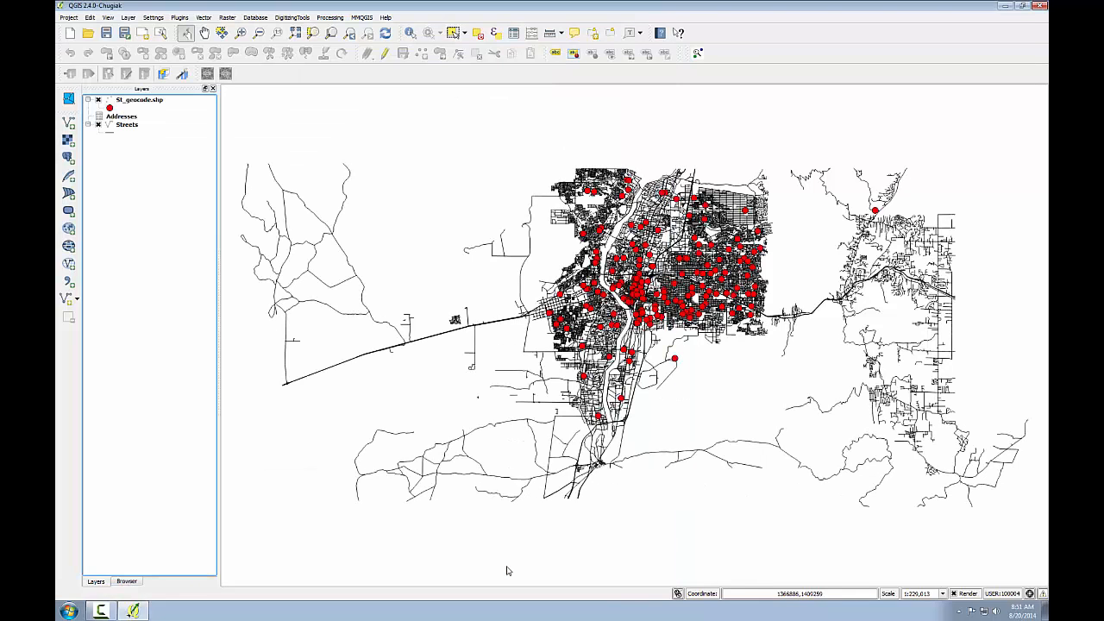
Step: Zoom to the extent of the St_geocode.shp layer, review its attribute table and close the table
right_click(144, 103)
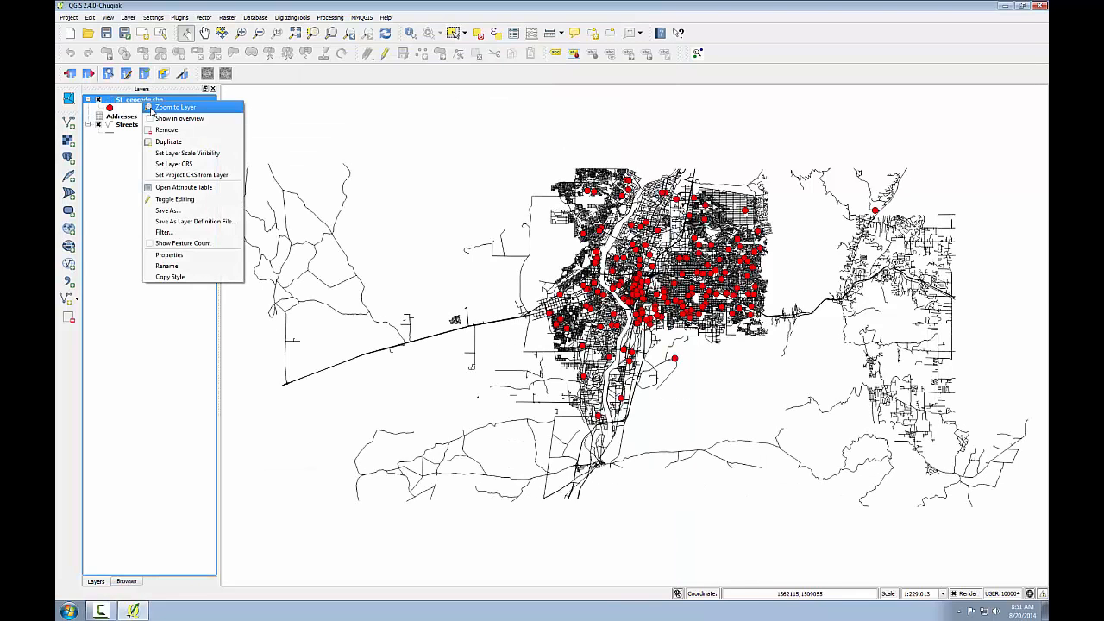
click(152, 108)
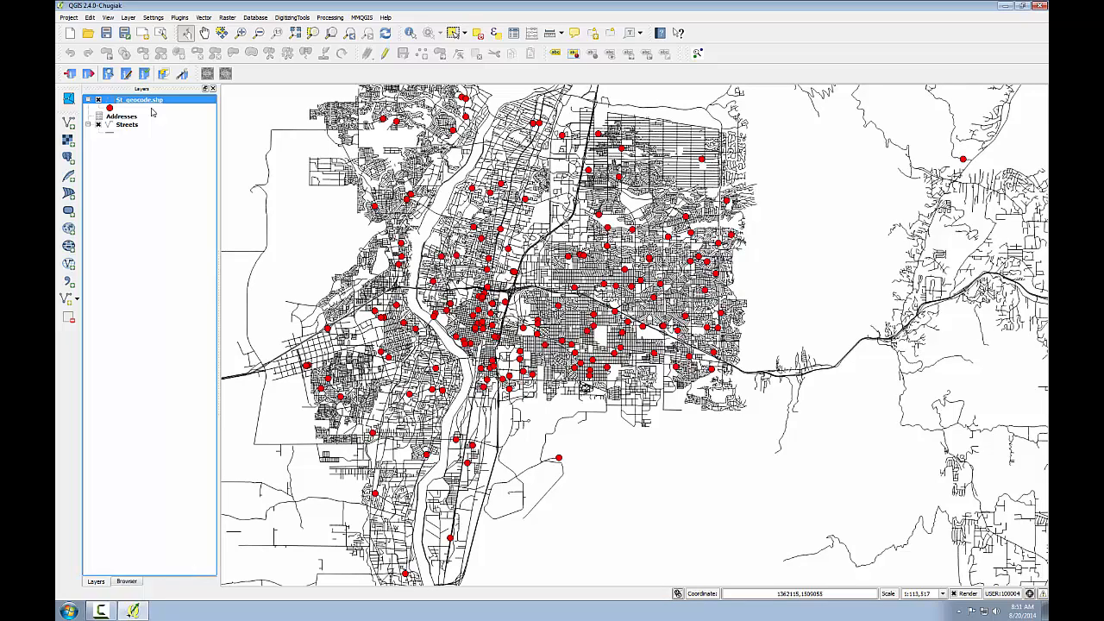
right_click(139, 102)
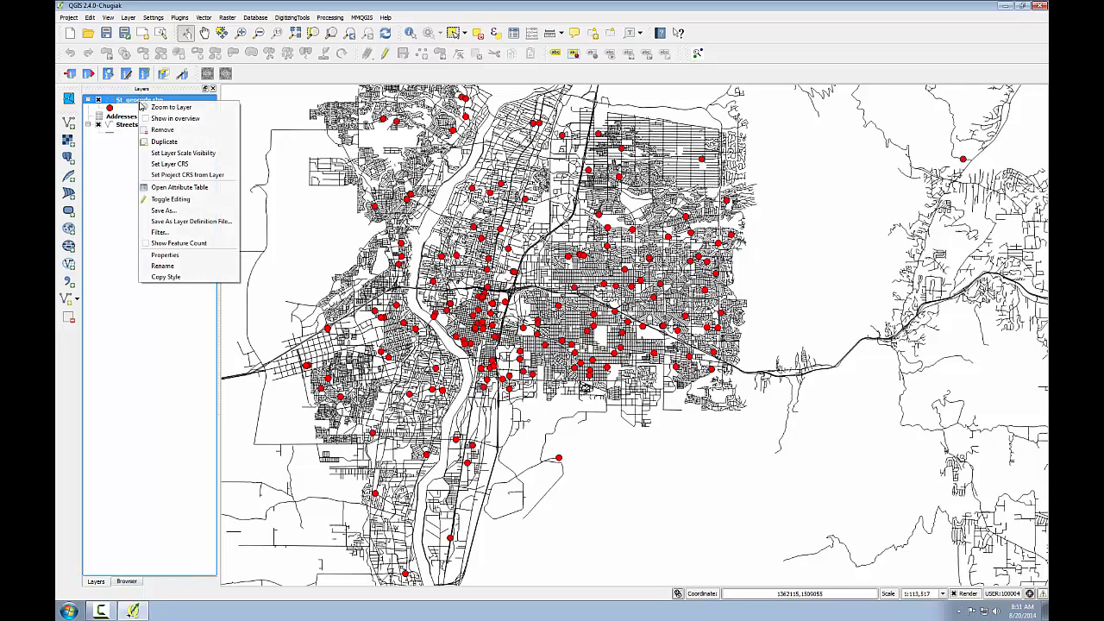
click(170, 187)
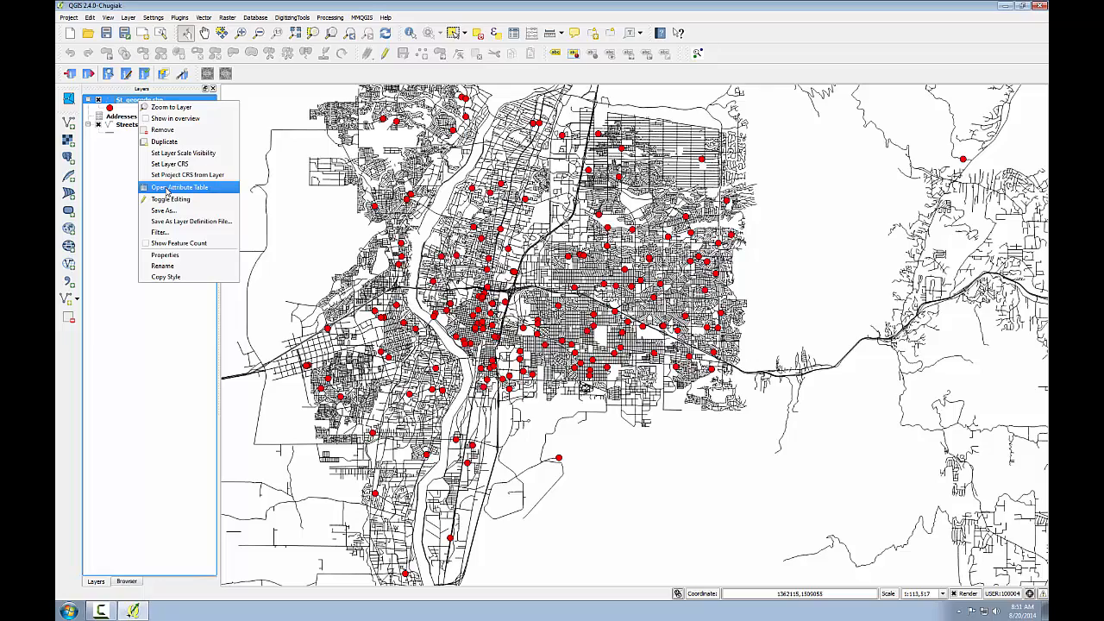
drag(383, 111, 333, 117)
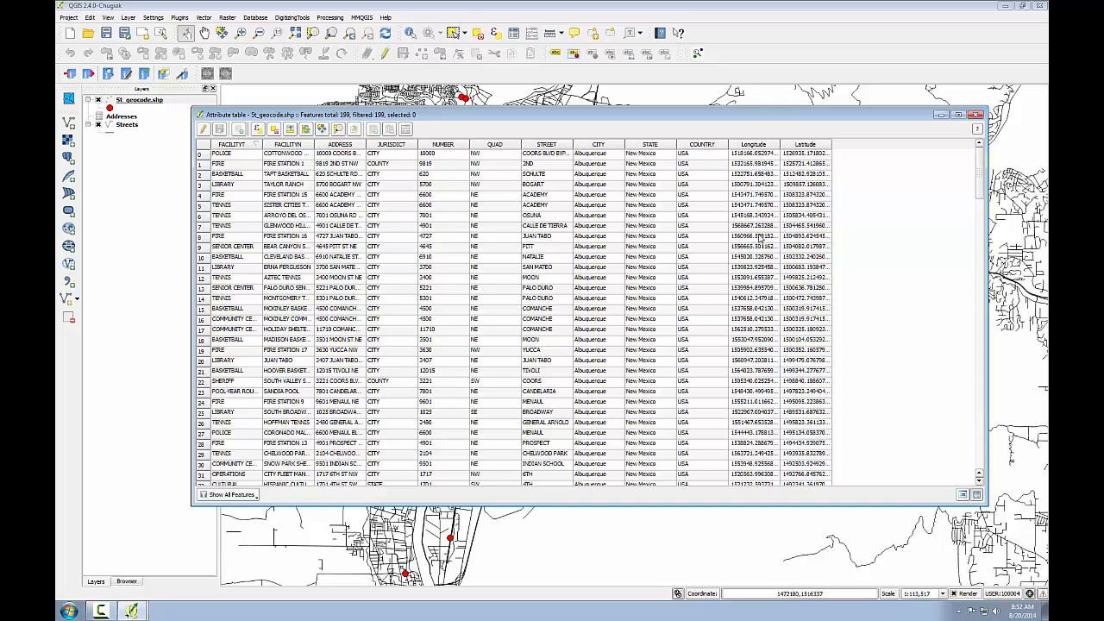
click(976, 115)
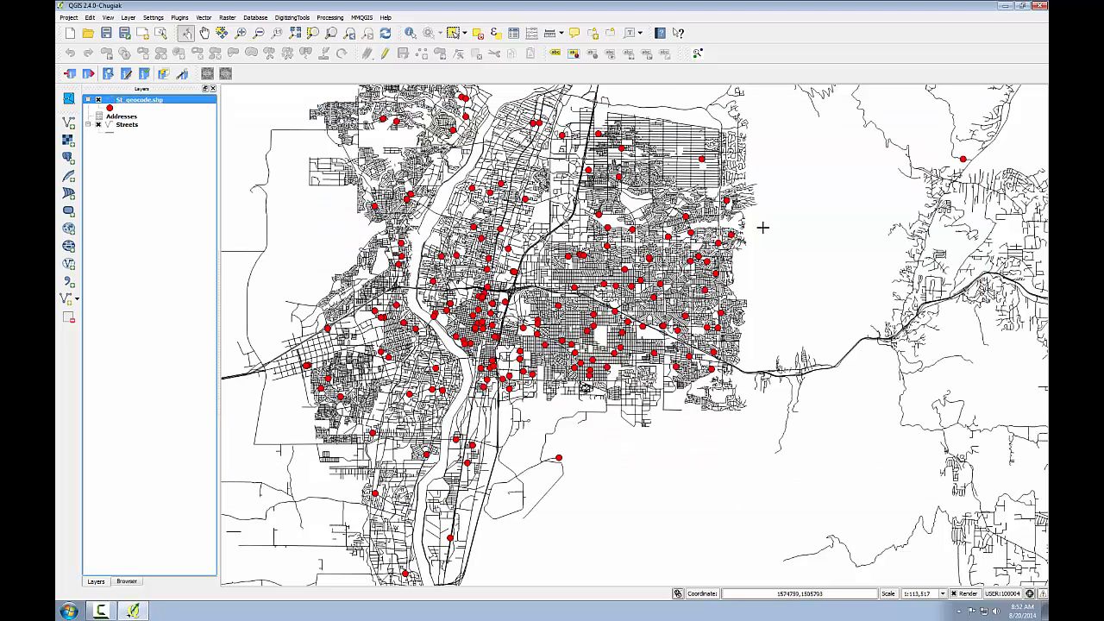
Step: Zoom in on the downtown area and identify the geocoded point on 6th Street and the street segment beside it
click(243, 33)
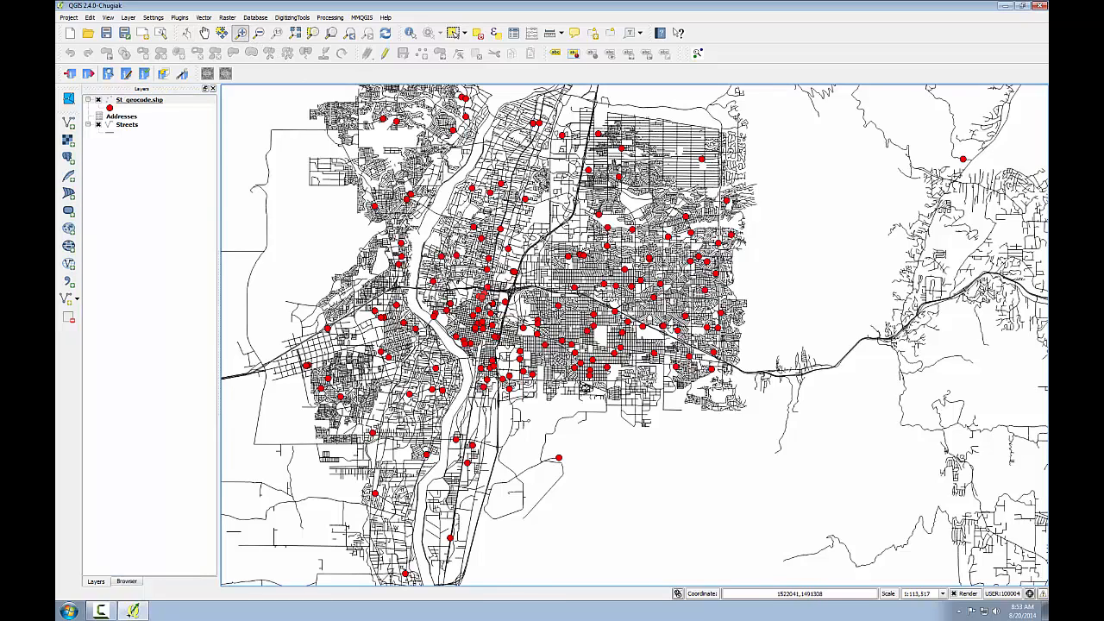
drag(475, 286, 489, 306)
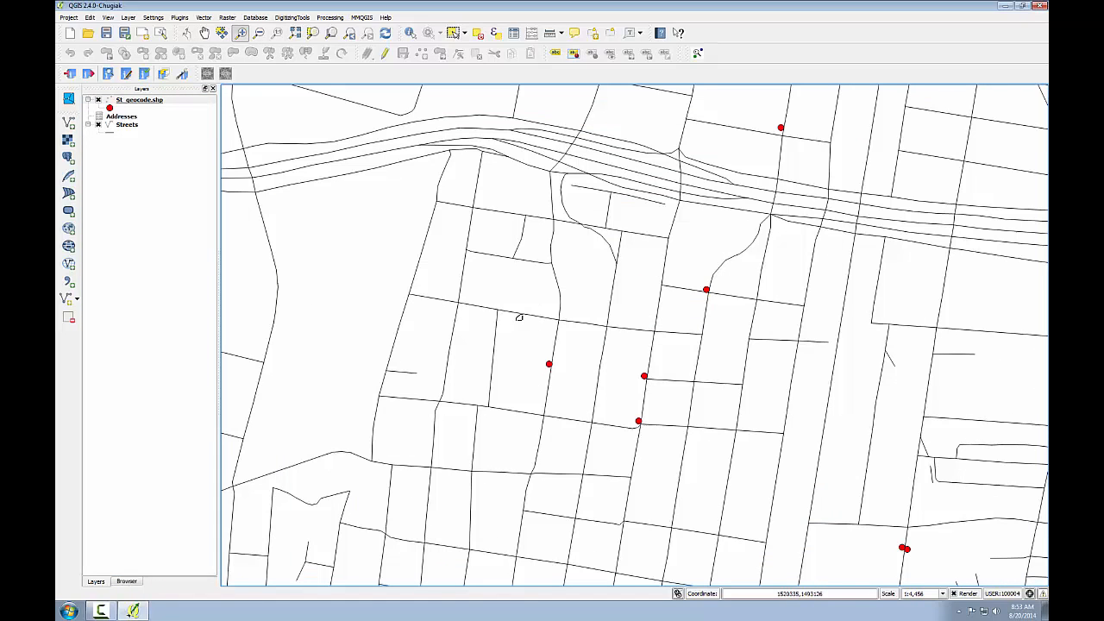
click(410, 33)
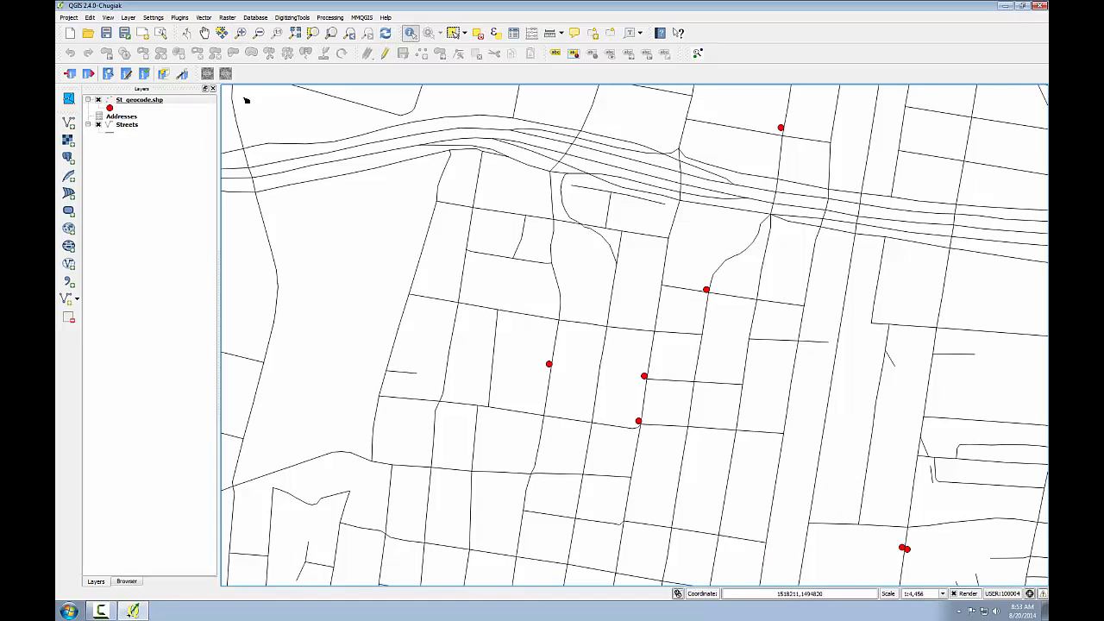
click(123, 101)
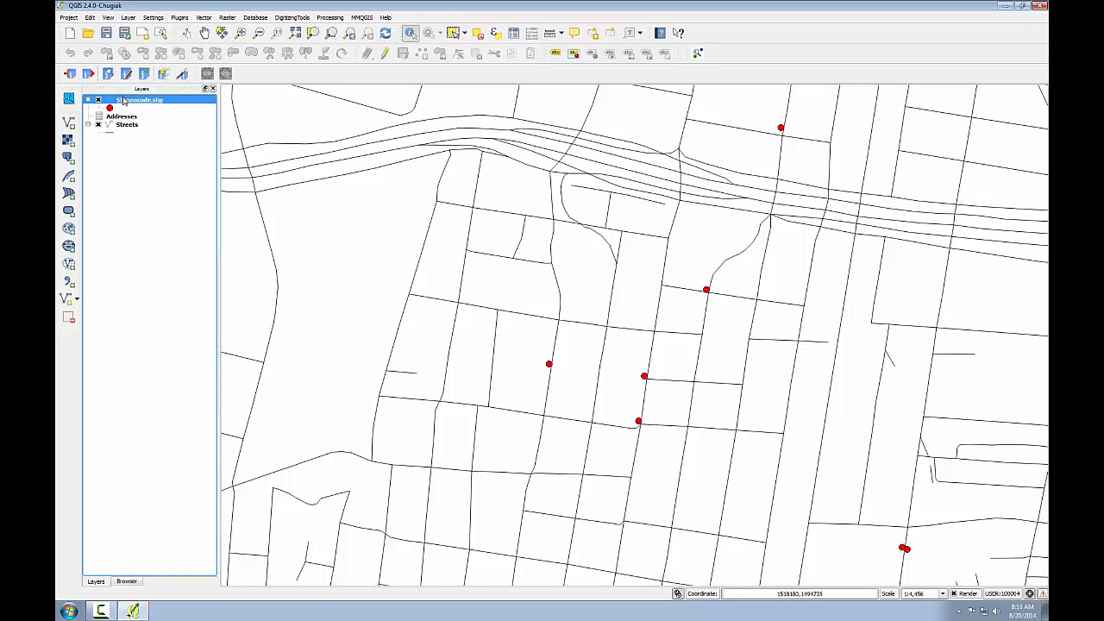
click(550, 366)
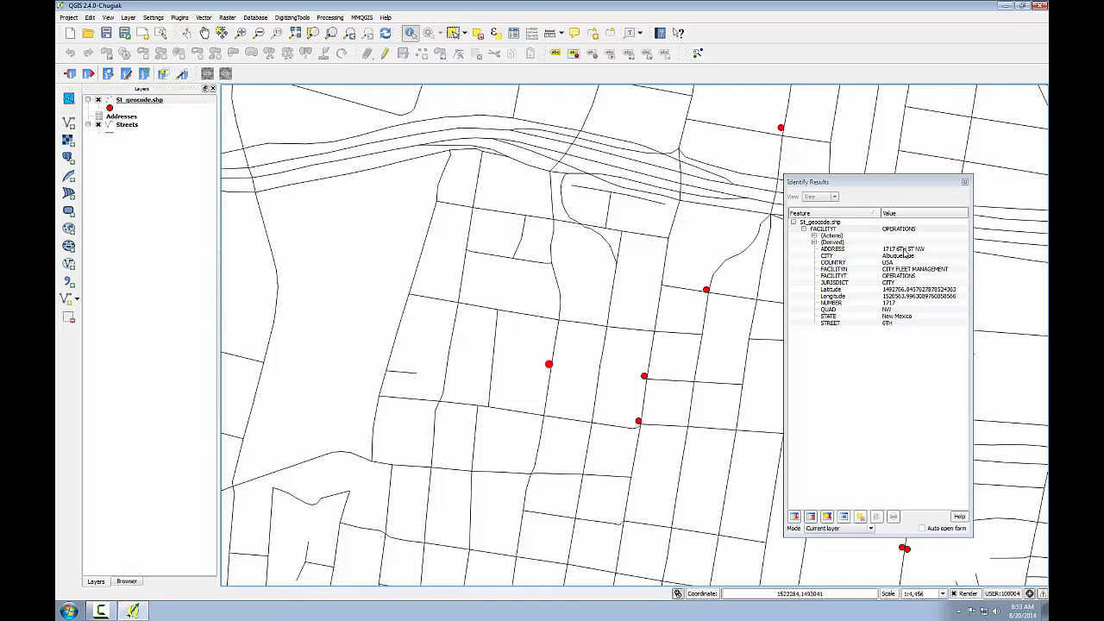
click(127, 125)
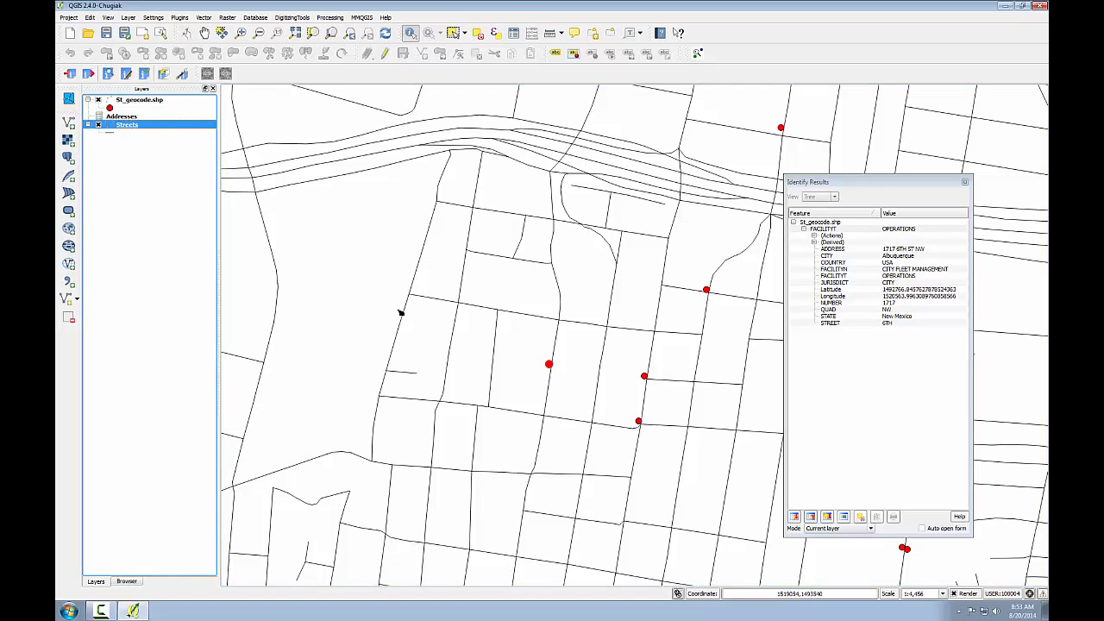
click(554, 361)
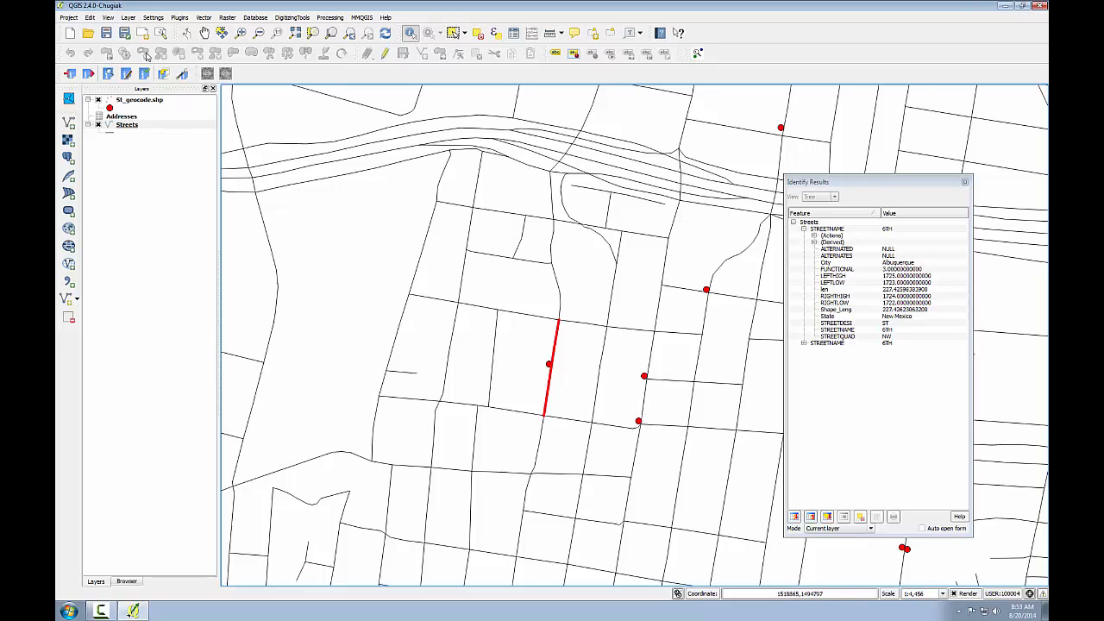
Step: Zoom in on the pair of geocoded points along Broadway and identify both points and the Streets segment between them
click(241, 33)
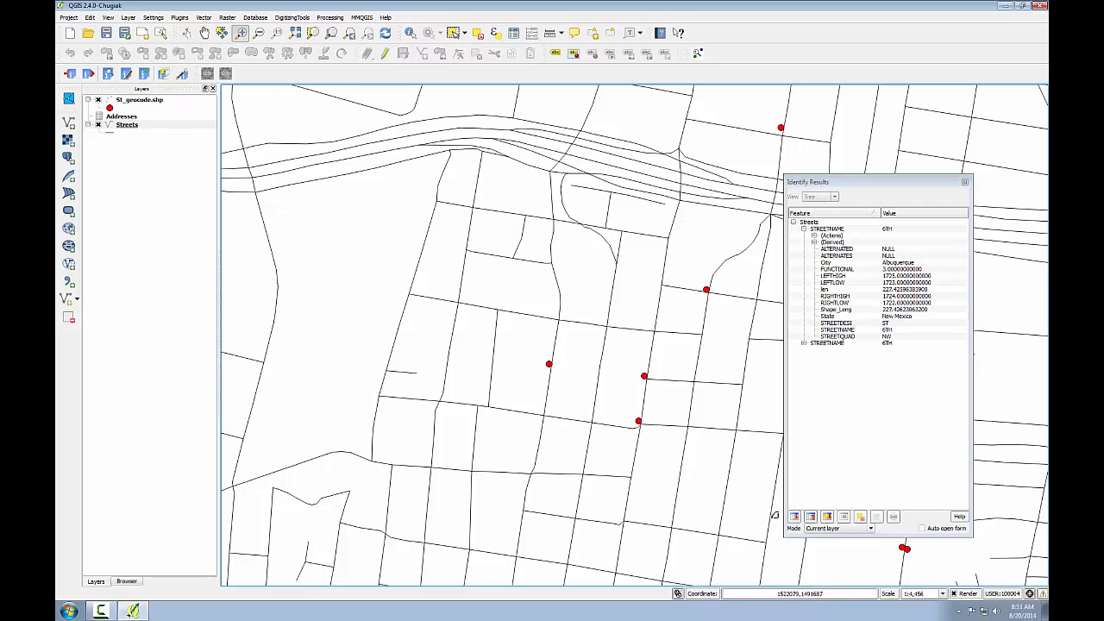
drag(944, 569, 887, 528)
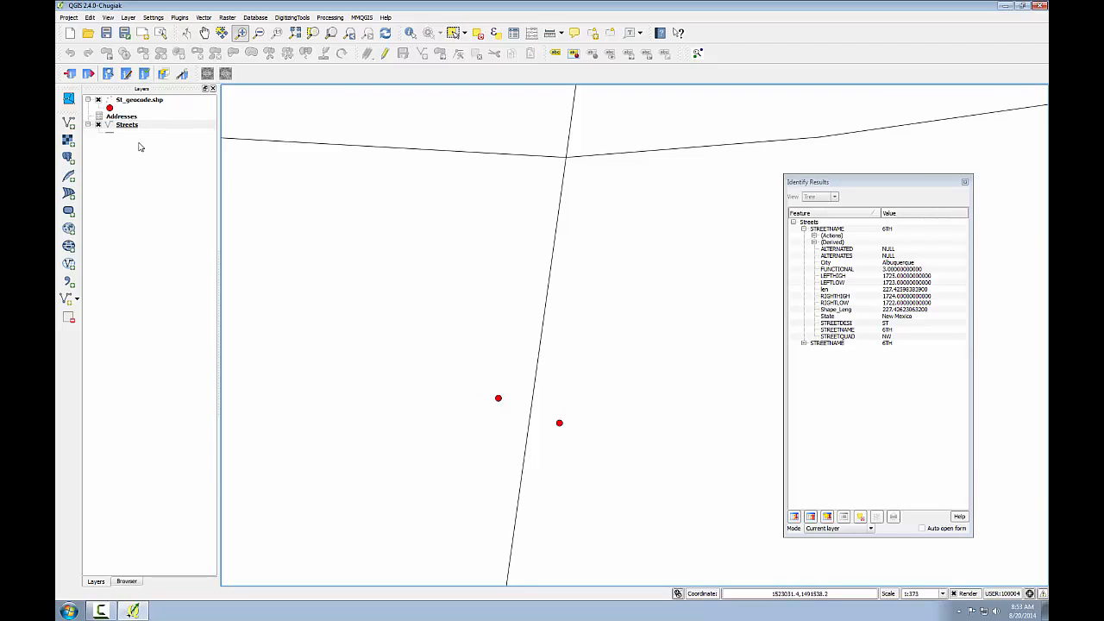
click(126, 101)
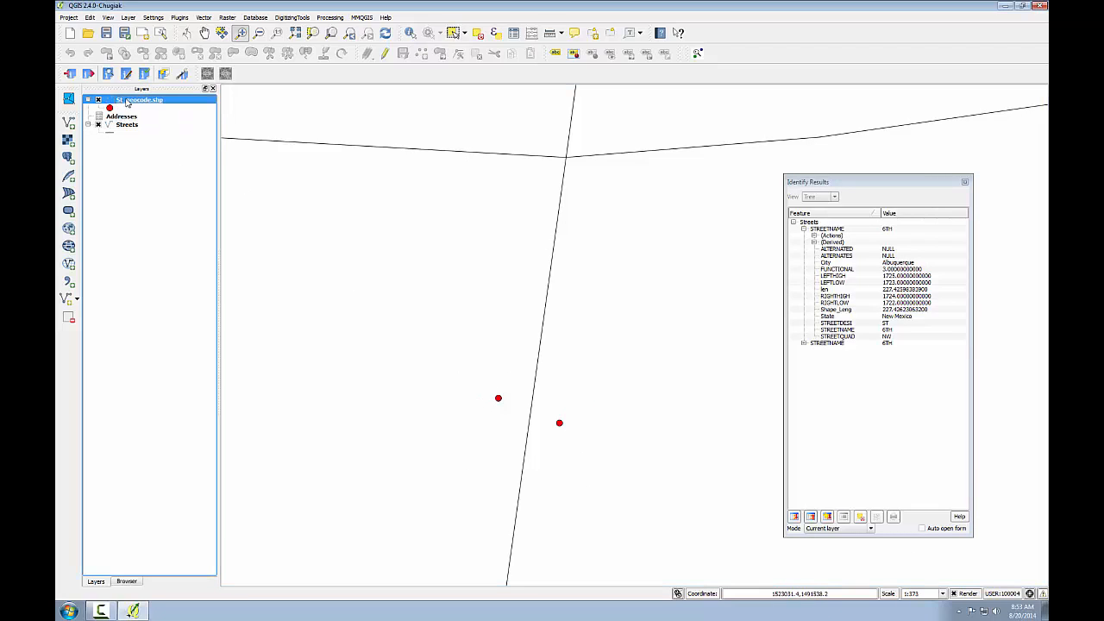
click(409, 33)
click(499, 398)
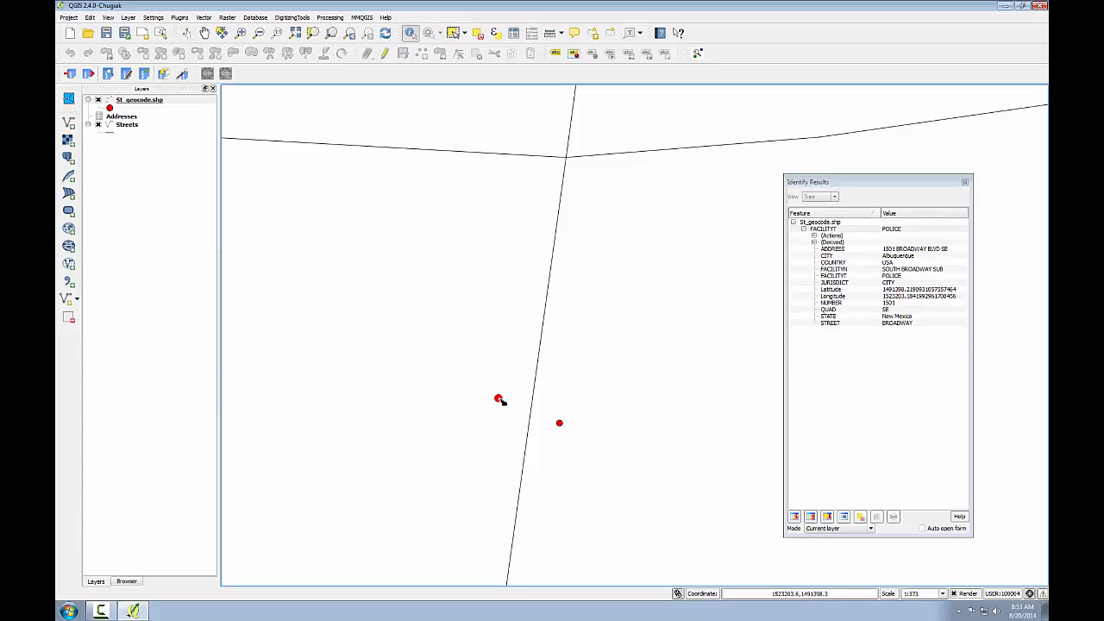
click(560, 426)
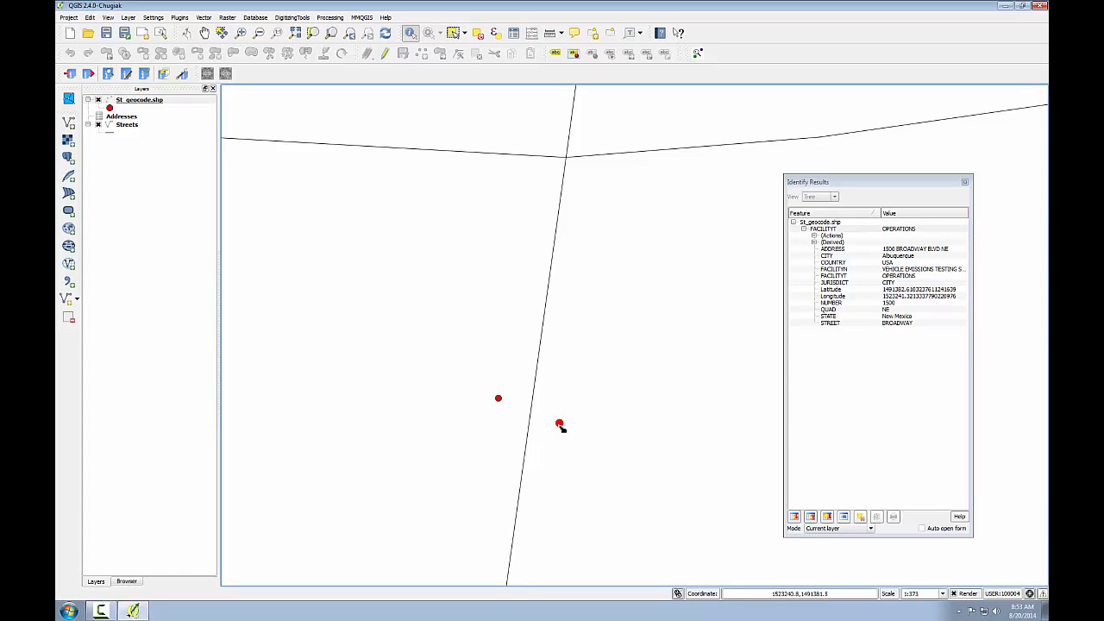
click(132, 127)
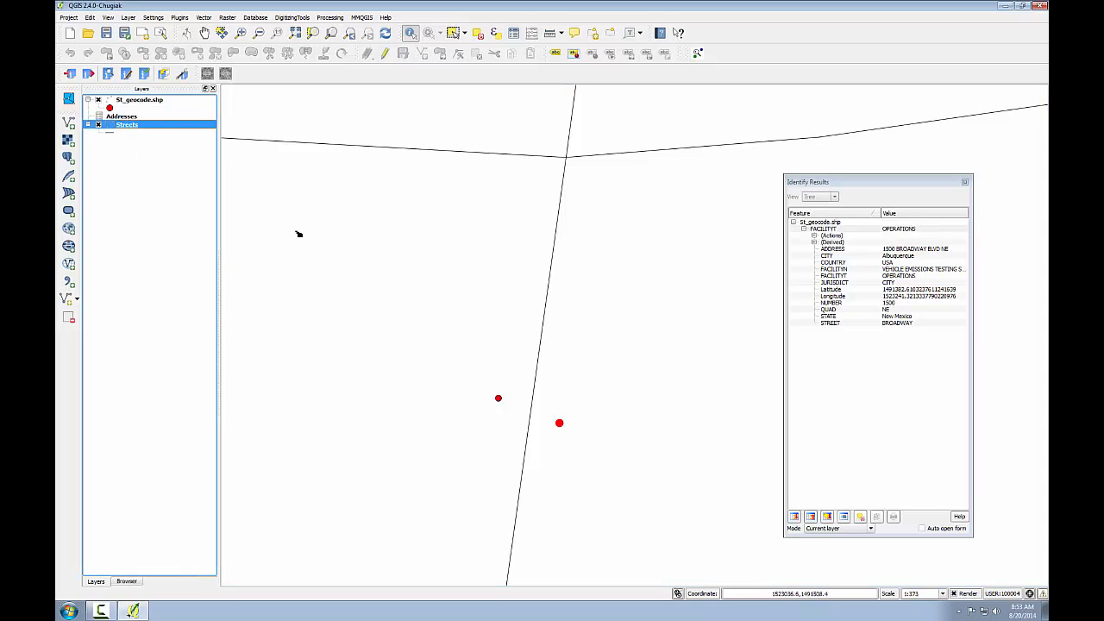
click(539, 360)
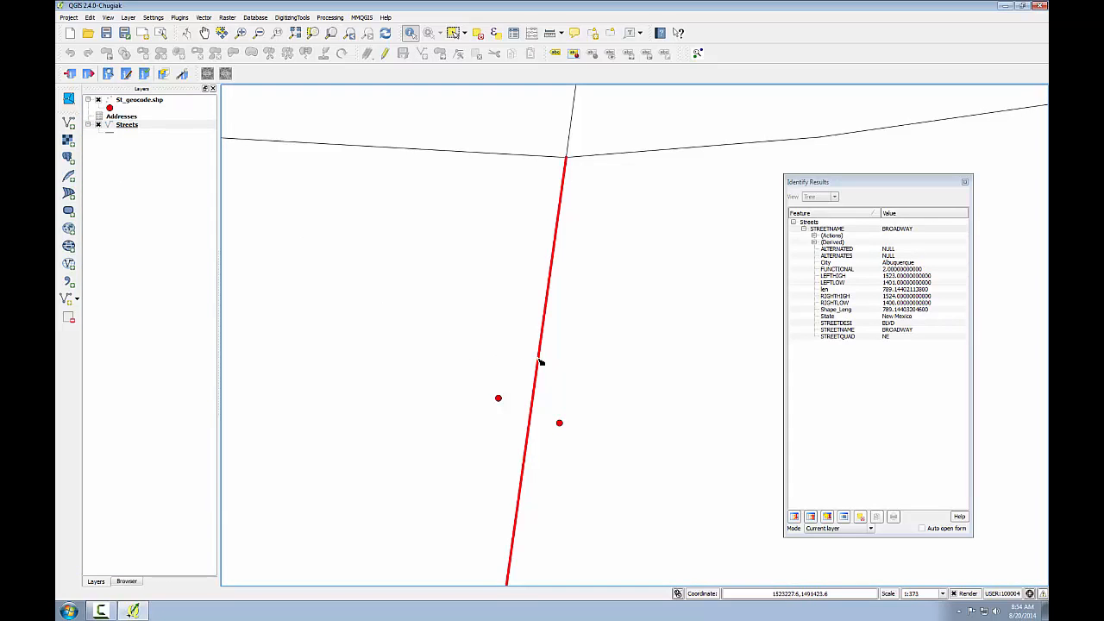
Step: Return to the earlier citywide map extent and close the identify results
click(353, 33)
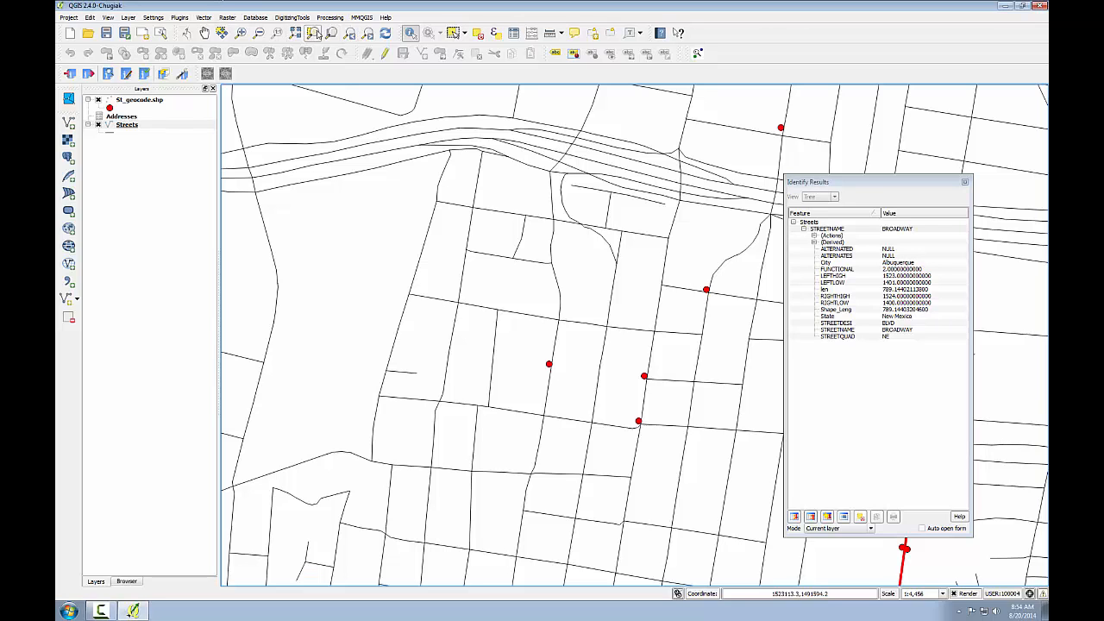
click(351, 33)
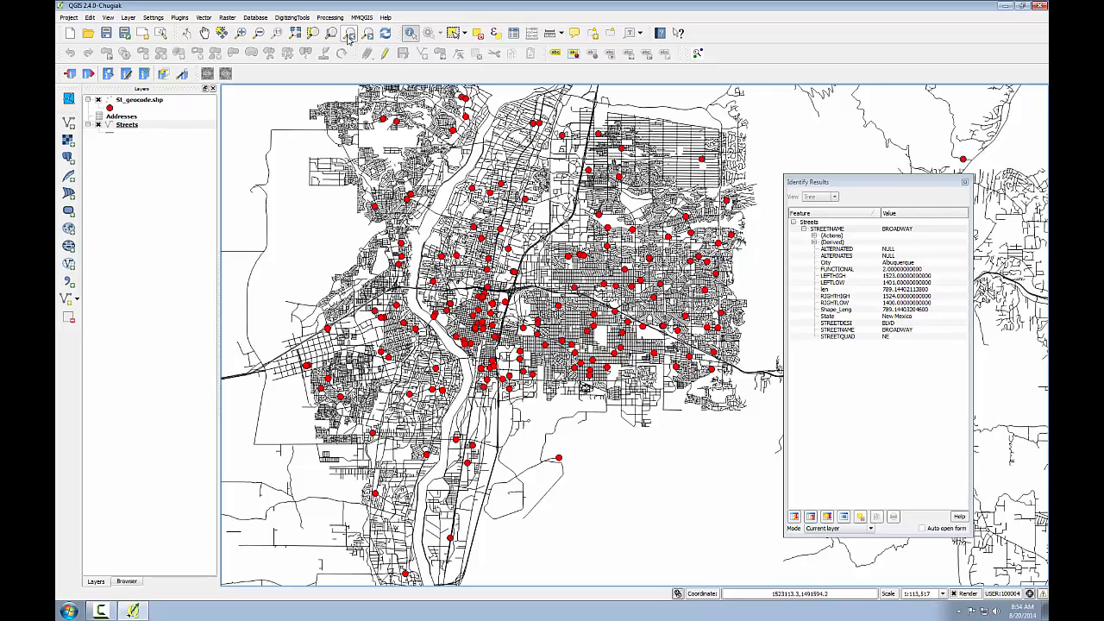
click(965, 182)
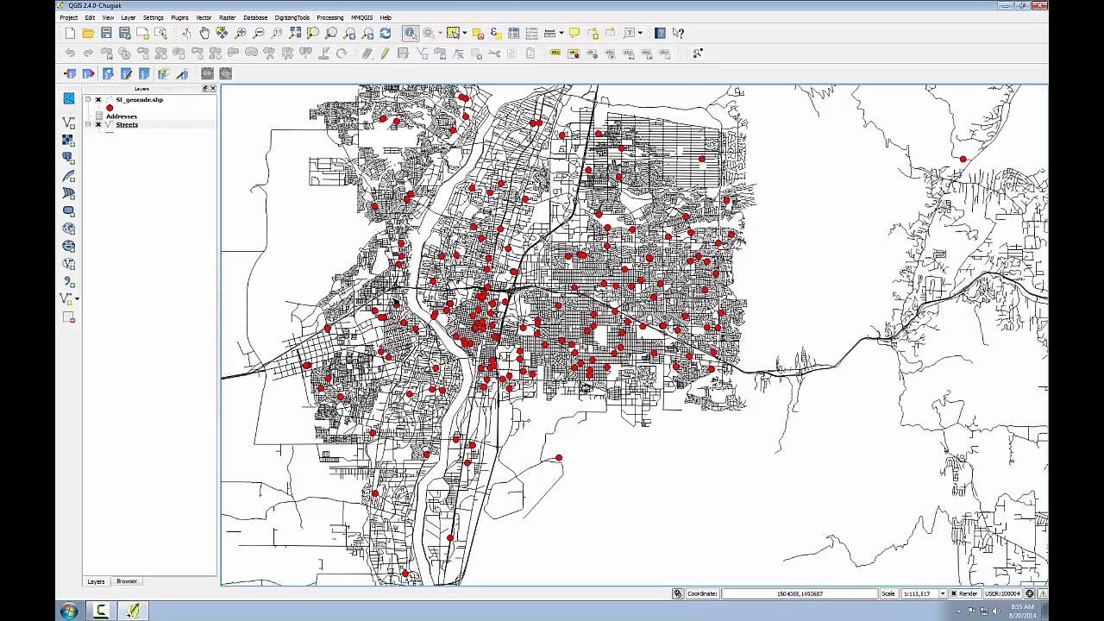
Step: Start the MMQGIS Google / OpenStreetMap CSV geocoding with Addresses.csv from C:/GST103/Lab_6/Data as the input file
click(362, 18)
mouse_move(377, 62)
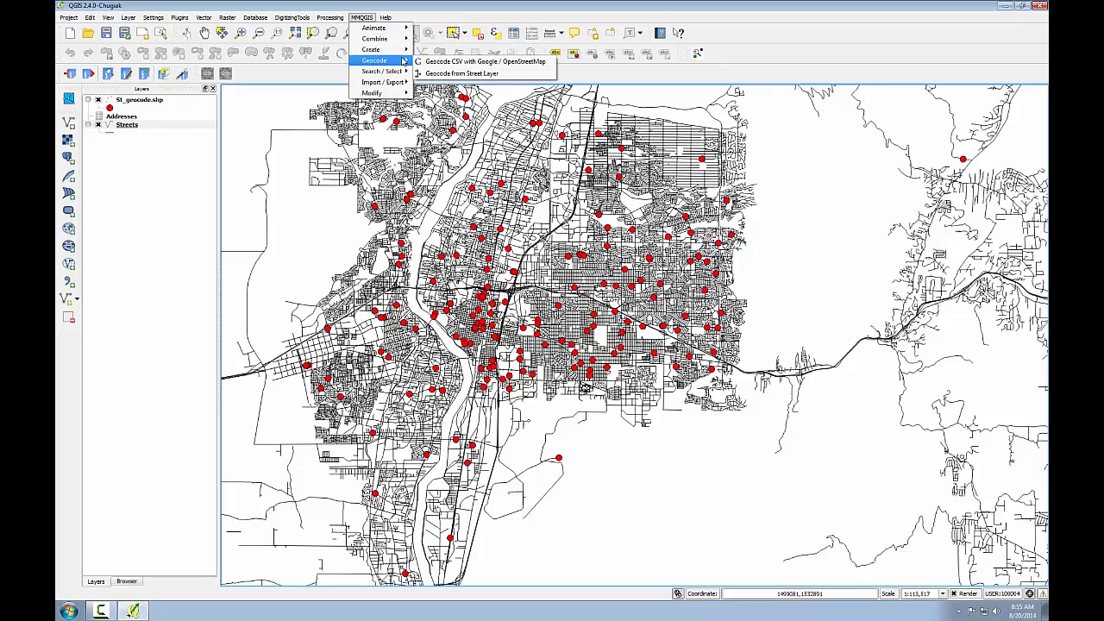
click(433, 63)
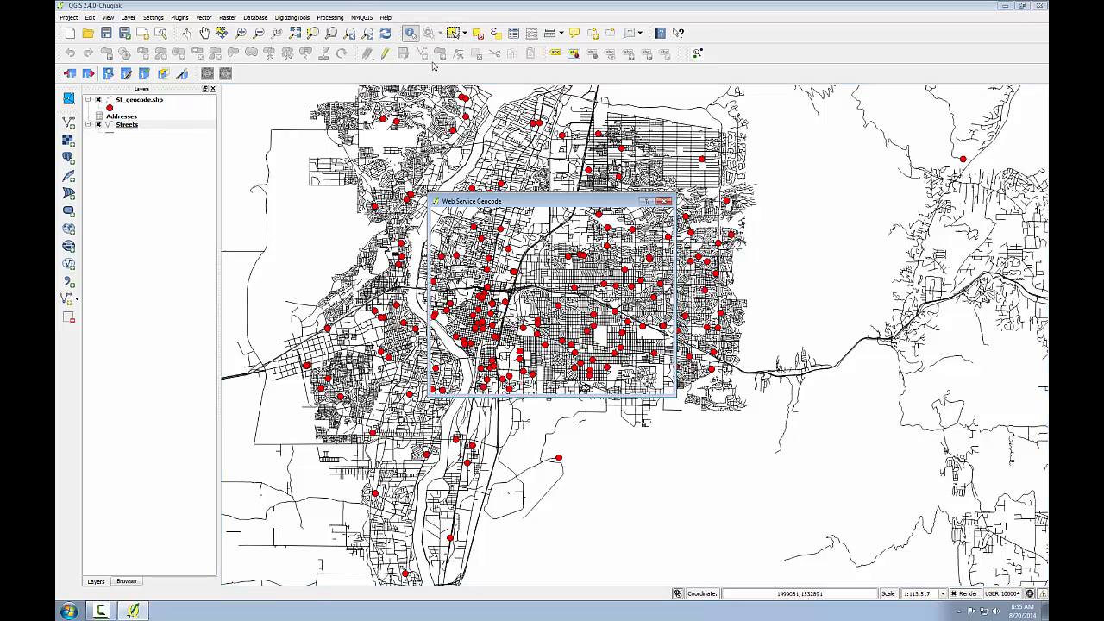
drag(473, 201, 401, 127)
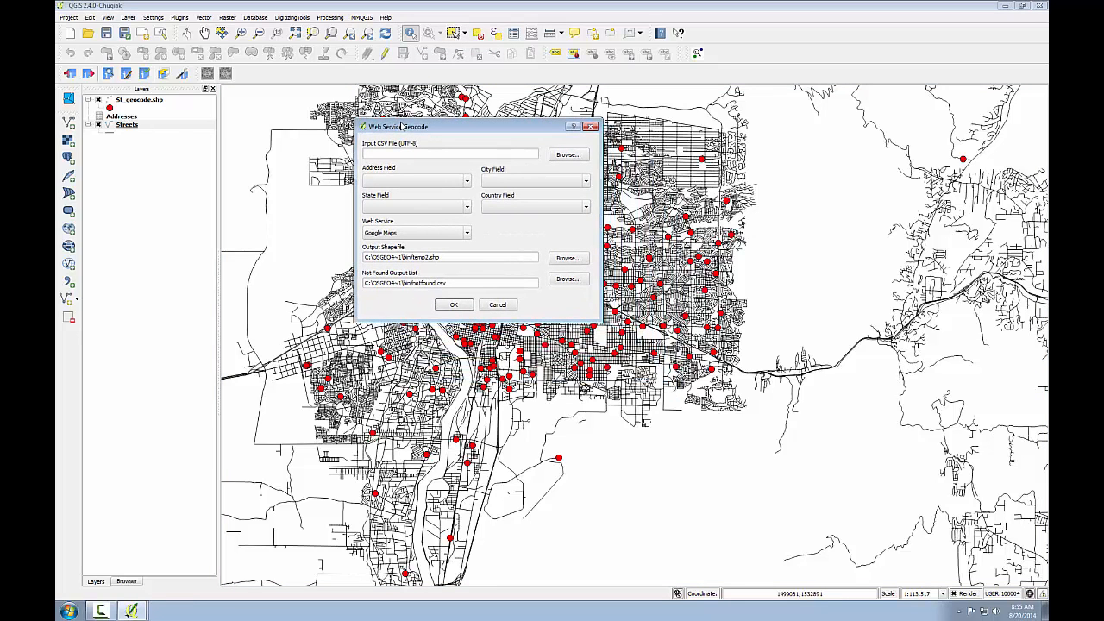
click(567, 154)
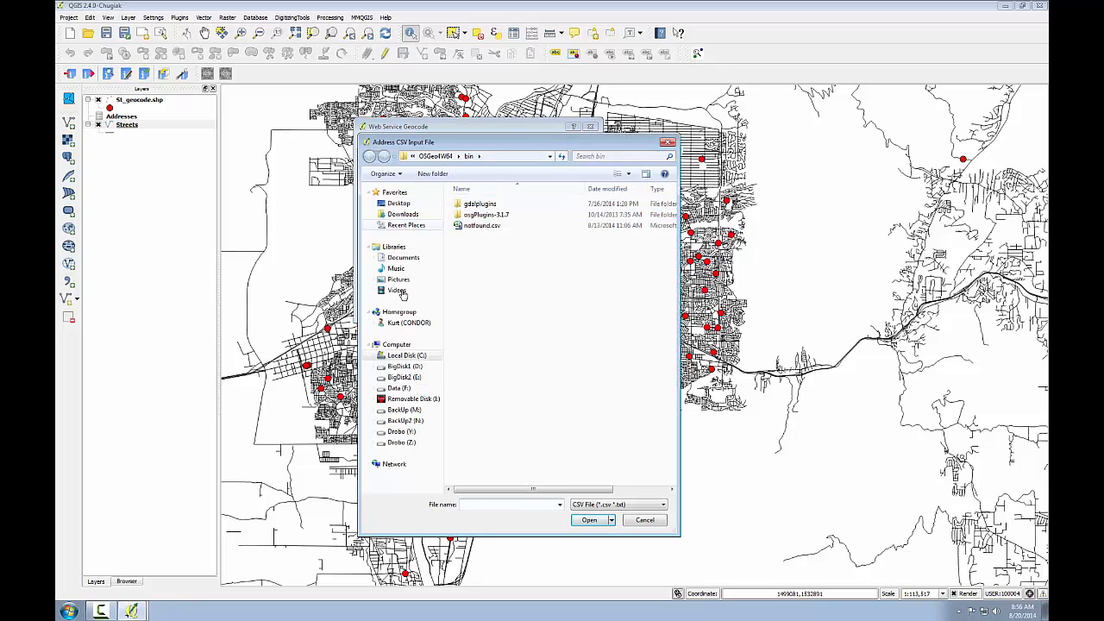
click(404, 356)
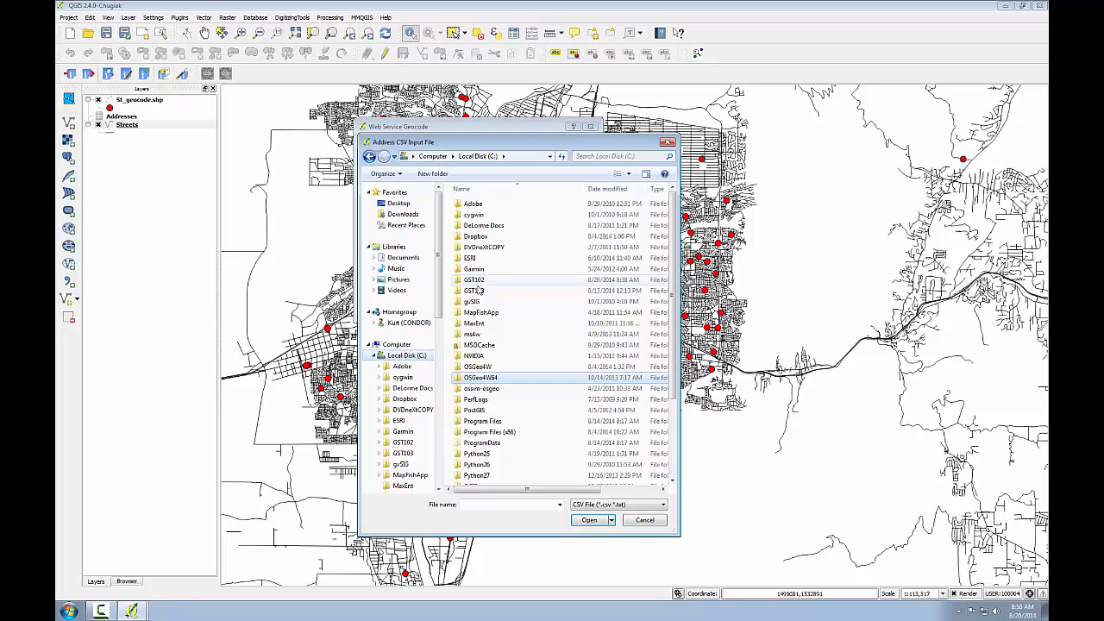
double_click(473, 291)
double_click(474, 258)
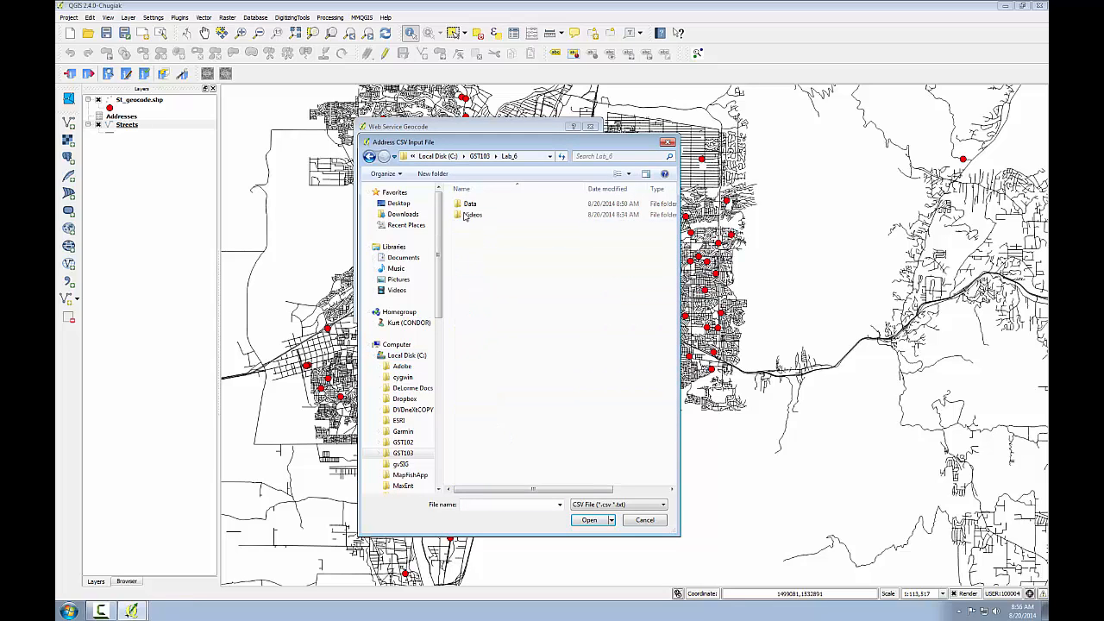
double_click(473, 204)
click(483, 225)
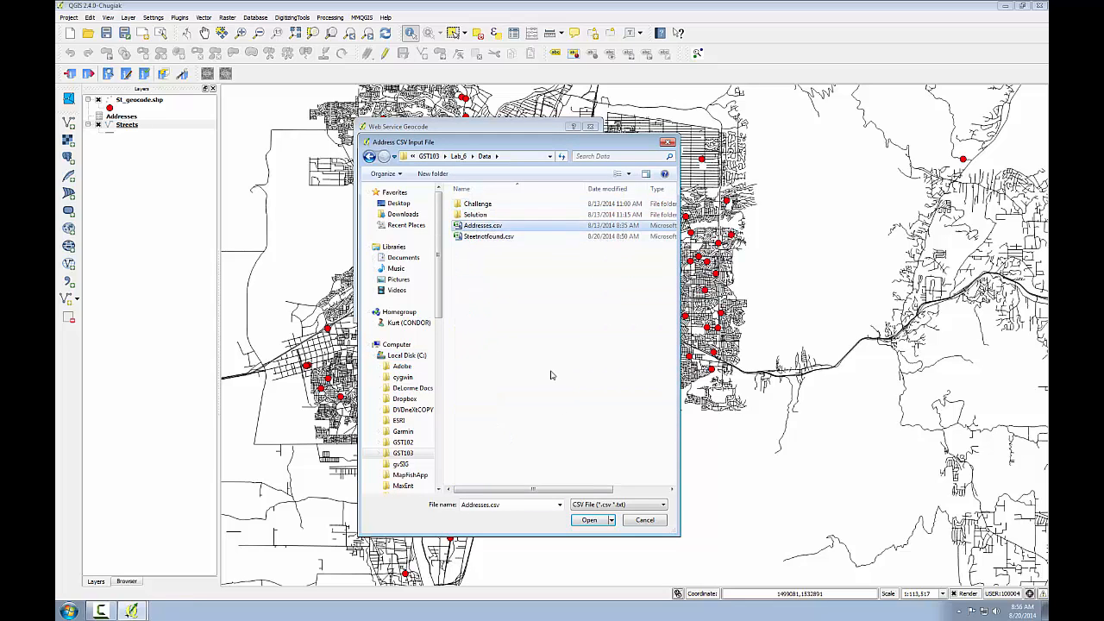
click(590, 519)
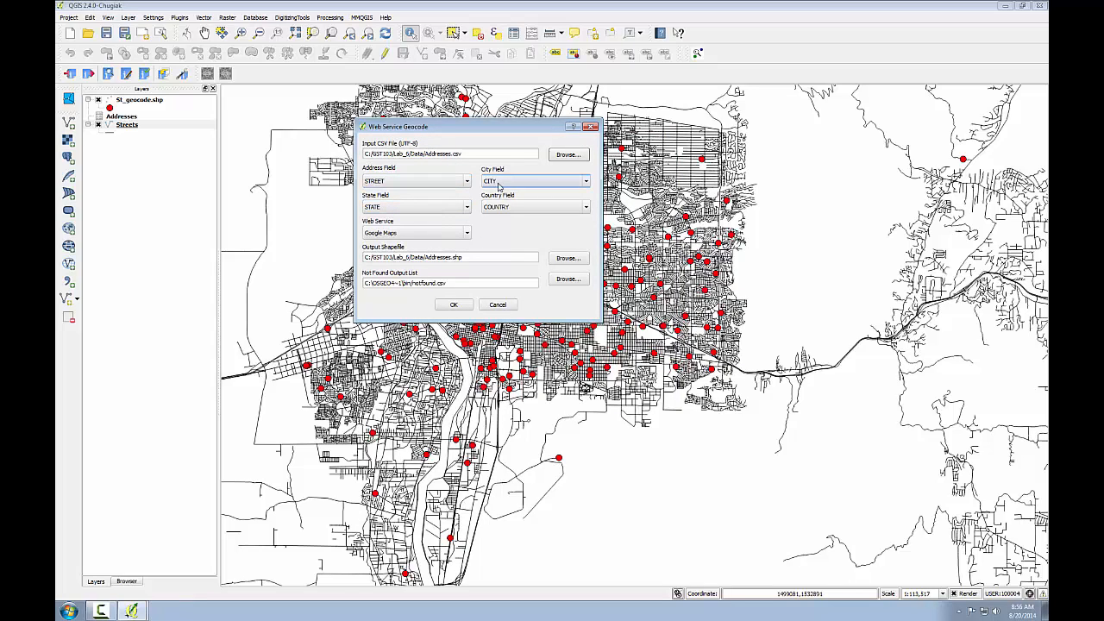
Step: Keep Google Maps as the web service and name the output shapefile GoogleAddresses.shp in C:/GST103/Lab_6/Data
click(467, 212)
click(468, 213)
click(468, 234)
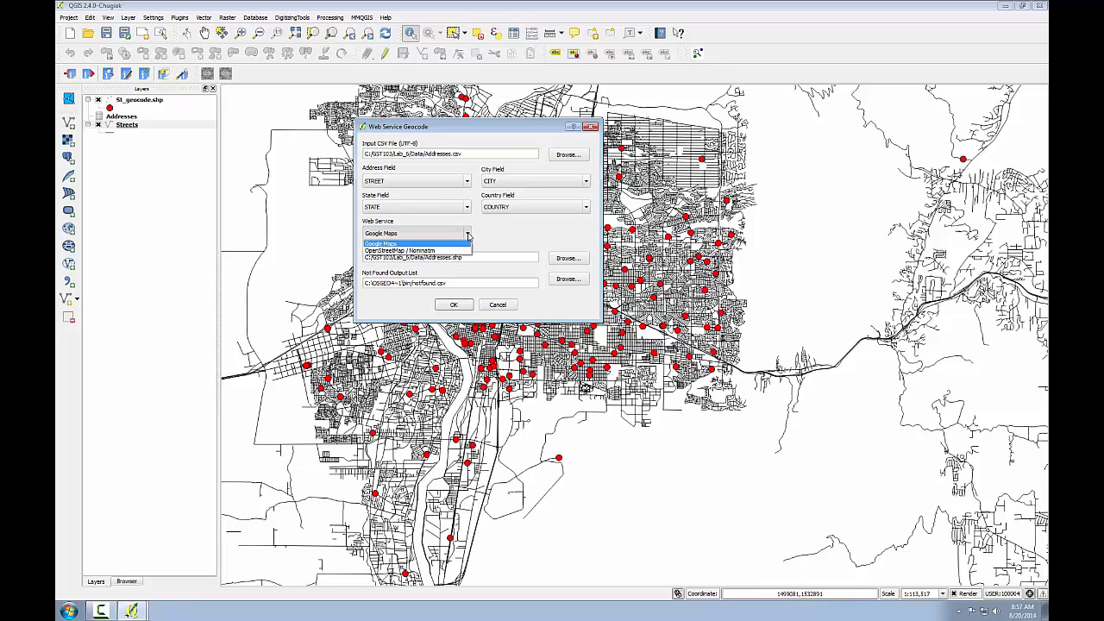
click(468, 235)
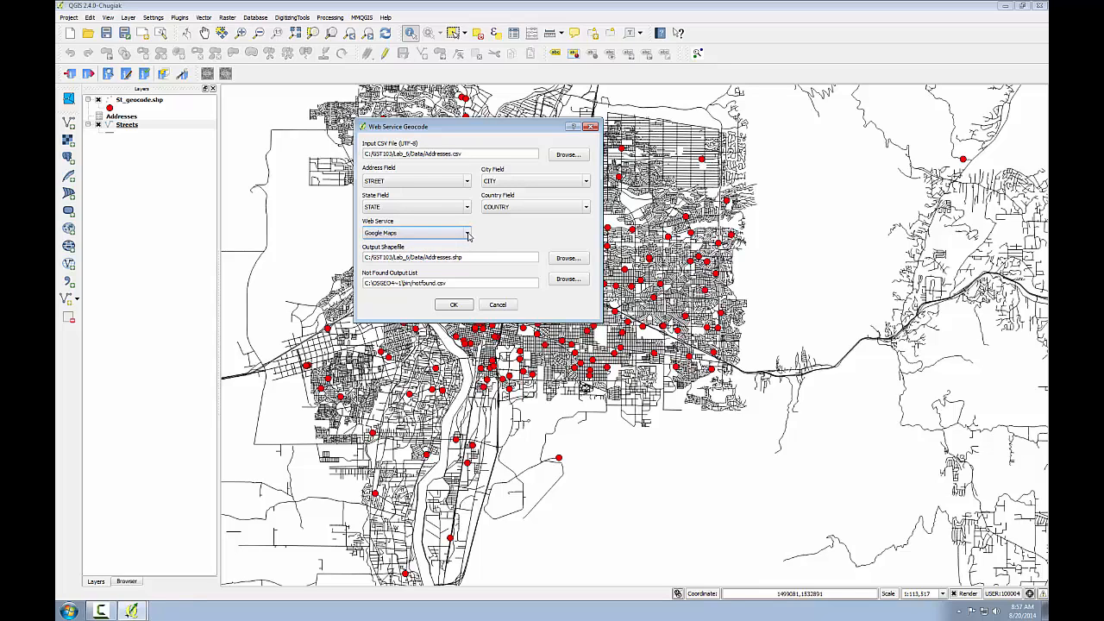
click(426, 257)
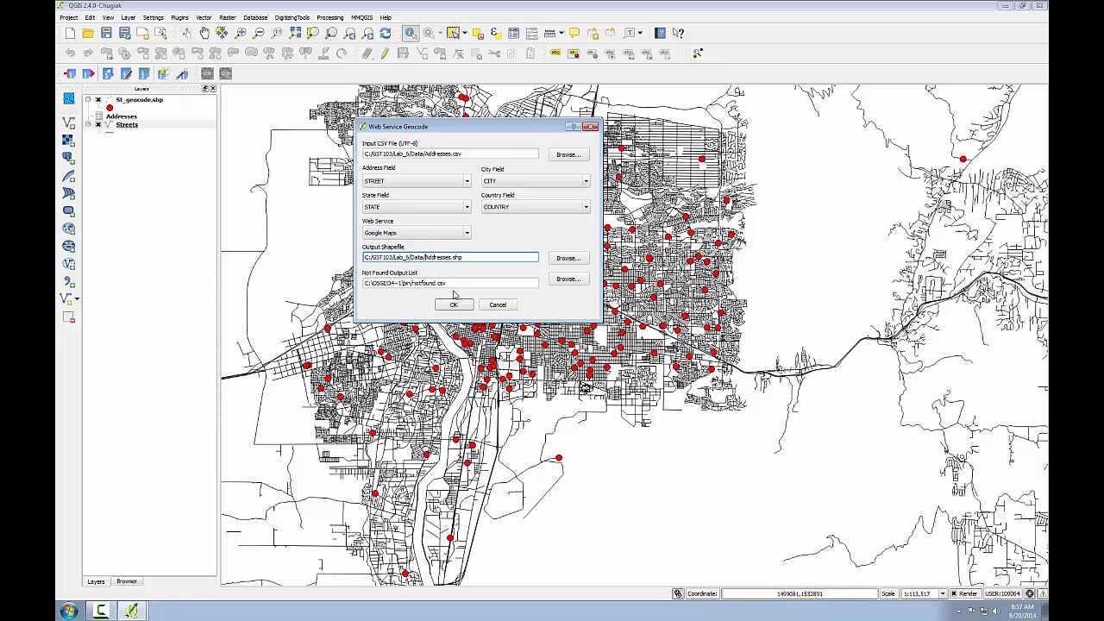
text(Google)
Step: Set the not found output list to Googlenotfound.csv in C:/GST103/Lab_6/Data
click(565, 280)
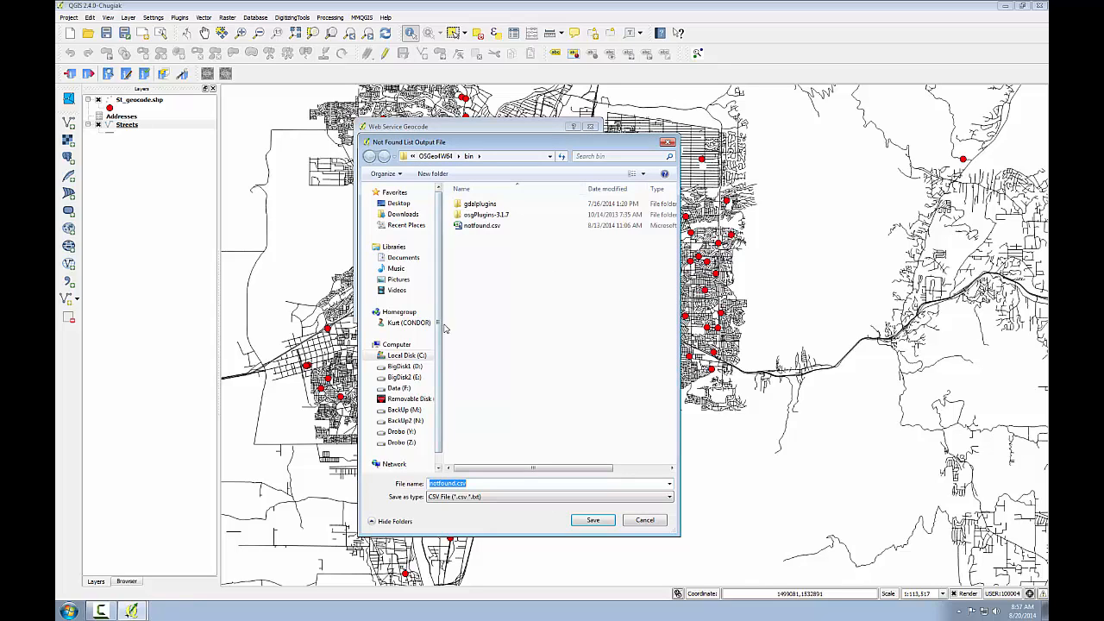
click(420, 356)
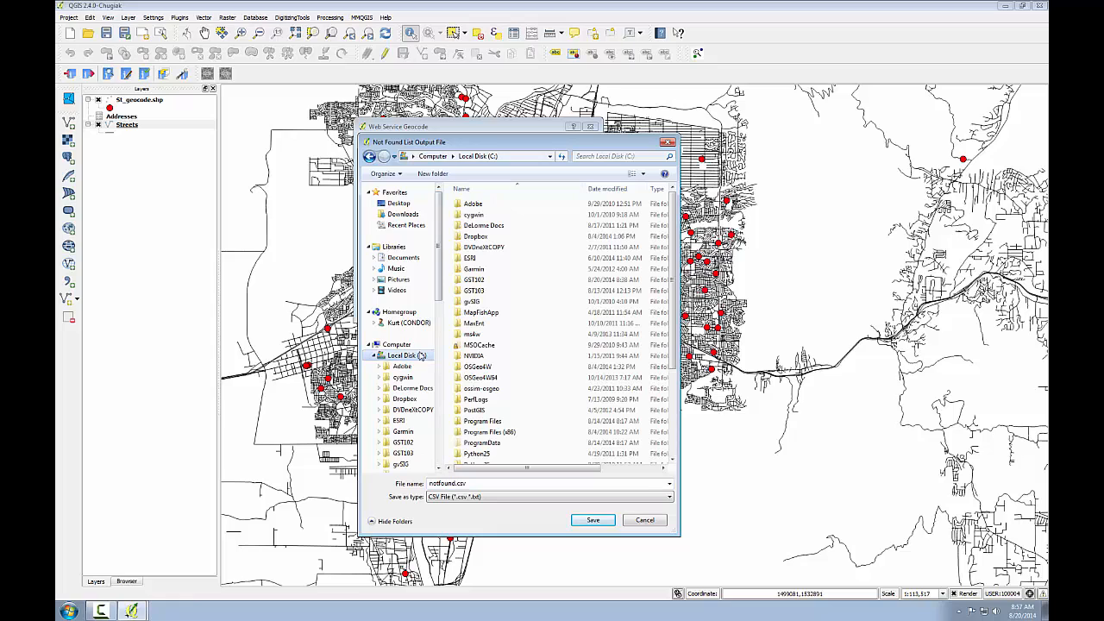
double_click(476, 291)
double_click(471, 258)
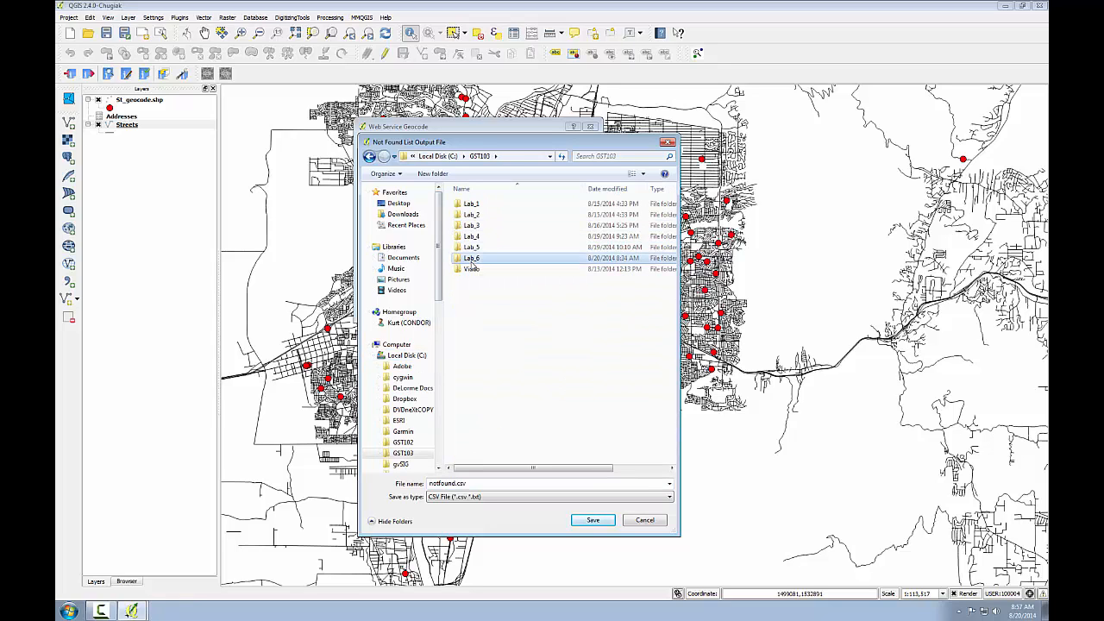
double_click(471, 206)
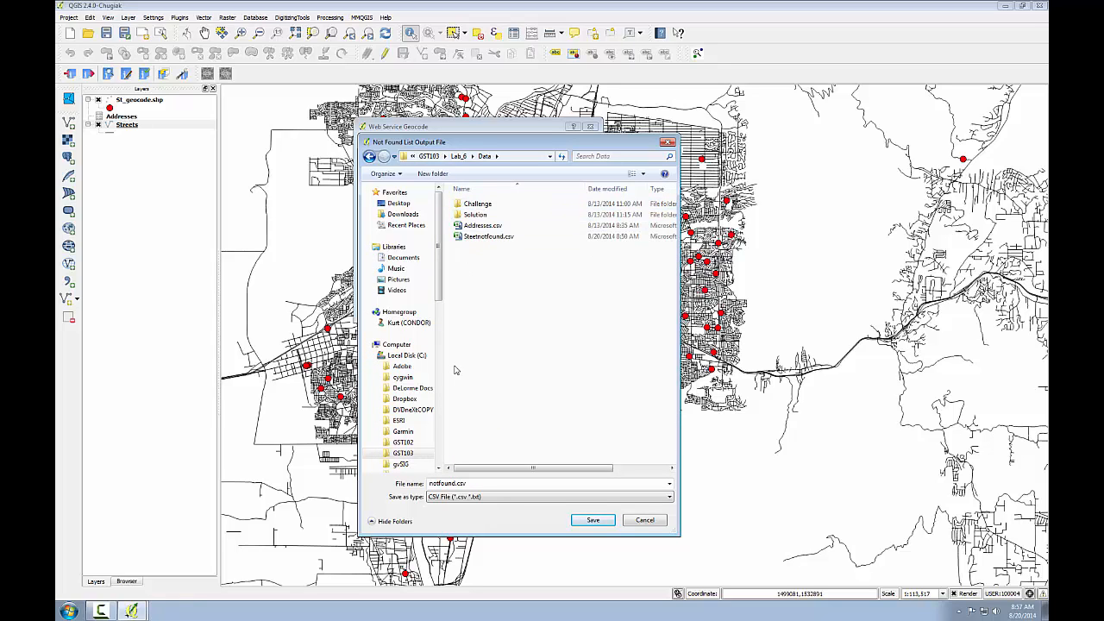
click(468, 238)
drag(441, 484, 427, 483)
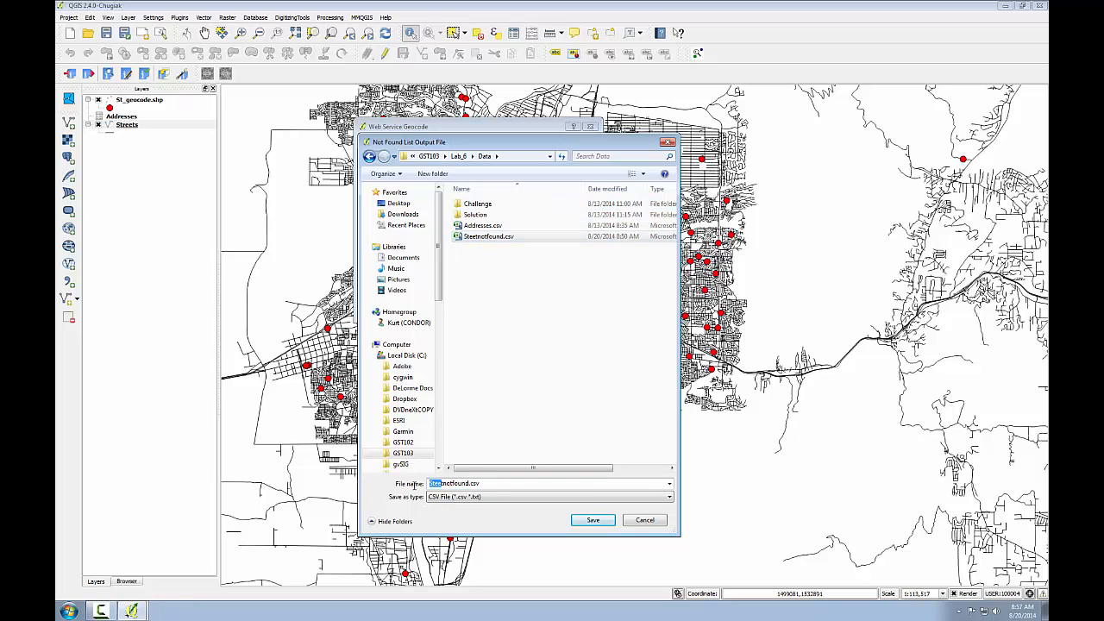
text(Google)
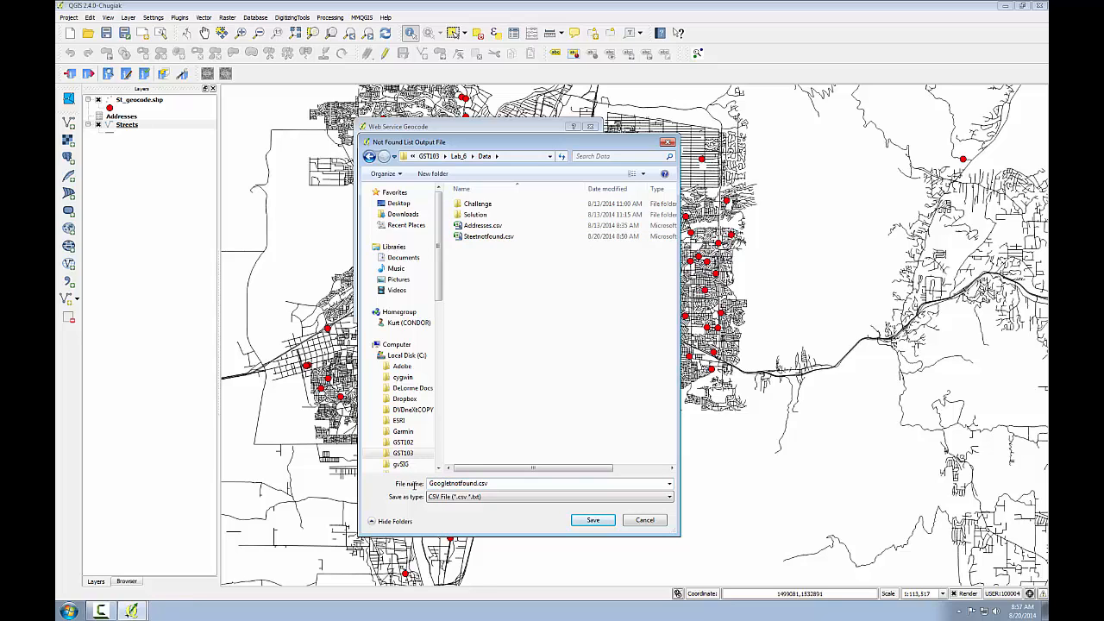
key(Delete)
click(593, 521)
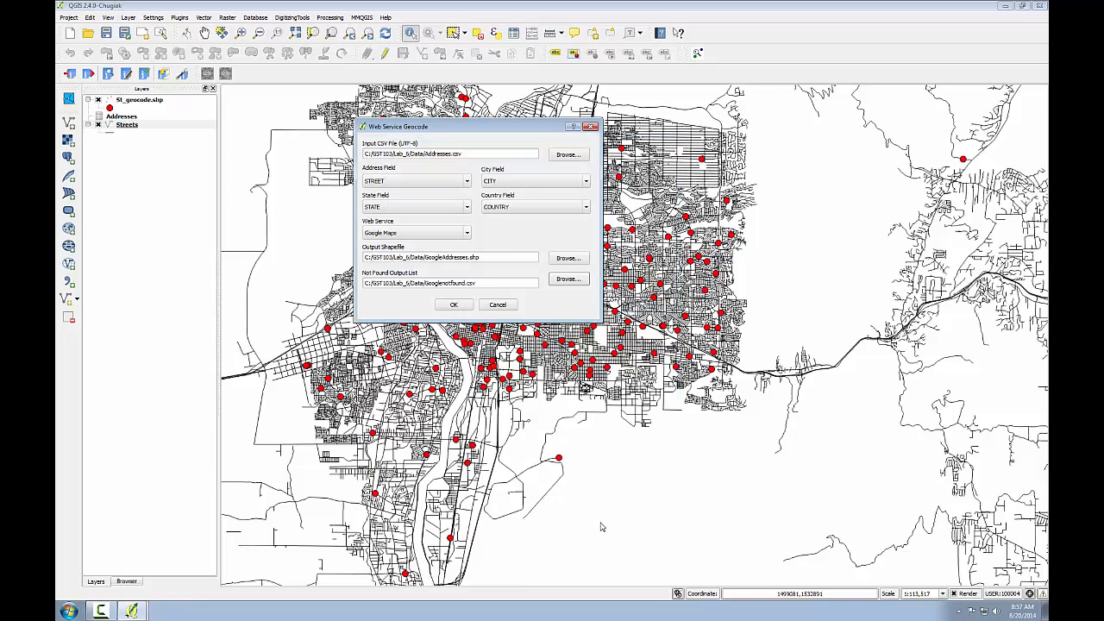
Step: Run the Google Maps web service geocoding of Addresses.csv with the chosen settings
click(464, 305)
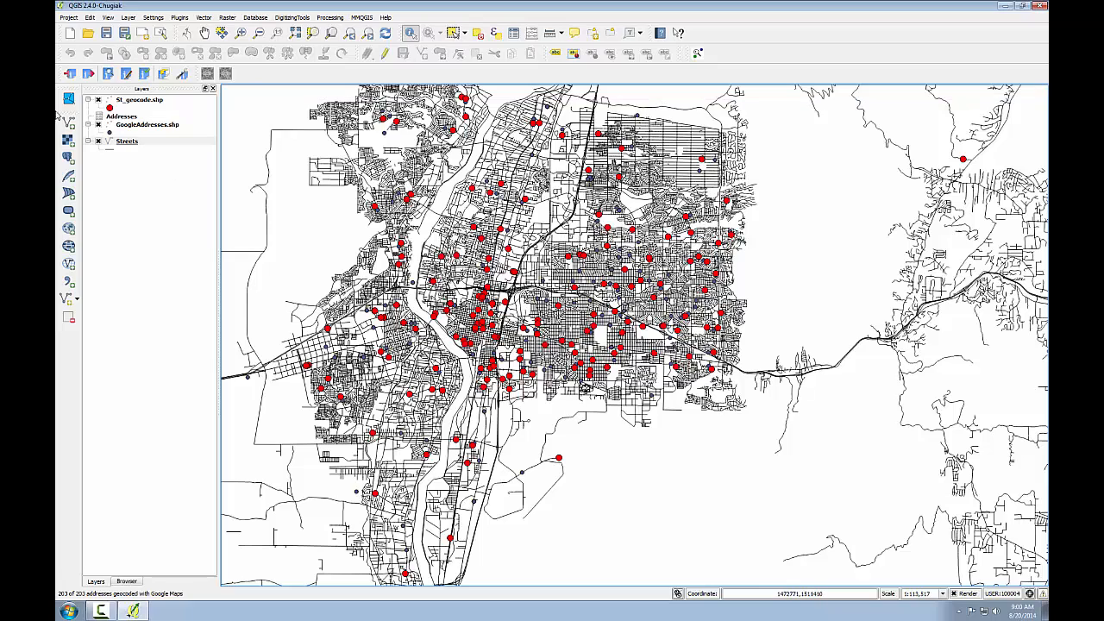
Step: Style the GoogleAddresses point markers with a yellow fill and a size of 3 mm
click(138, 126)
double_click(138, 126)
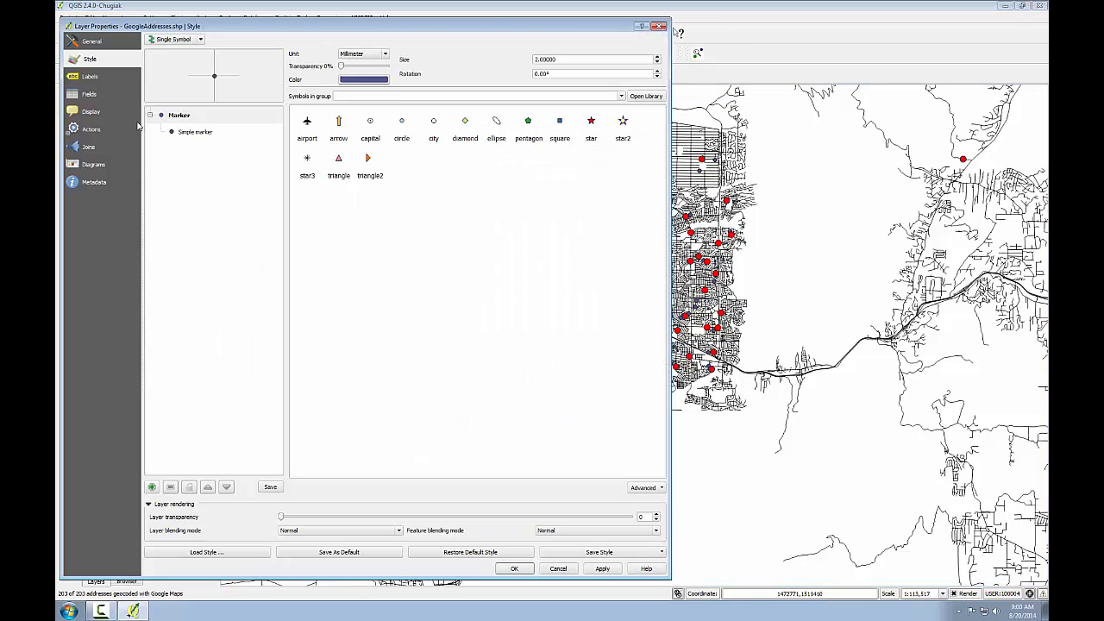
click(248, 126)
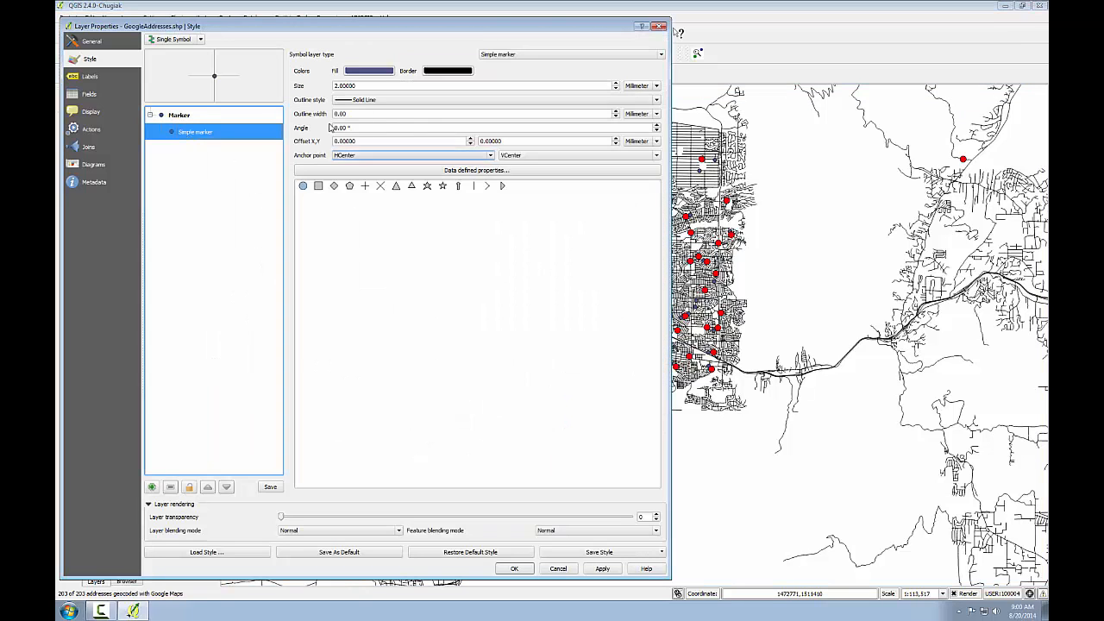
click(371, 72)
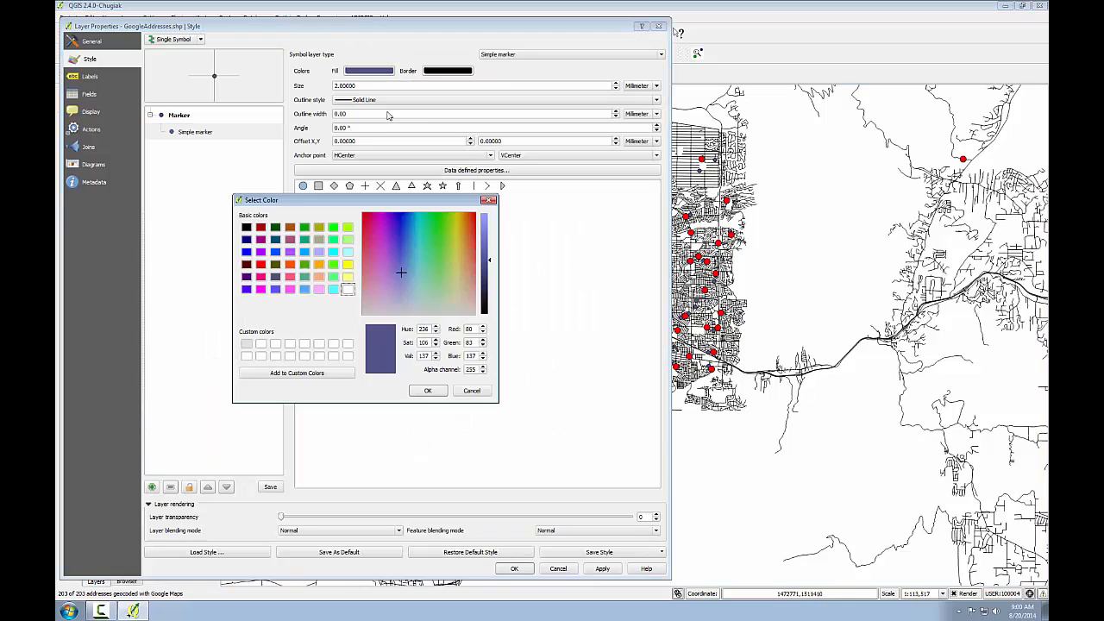
click(347, 263)
click(427, 391)
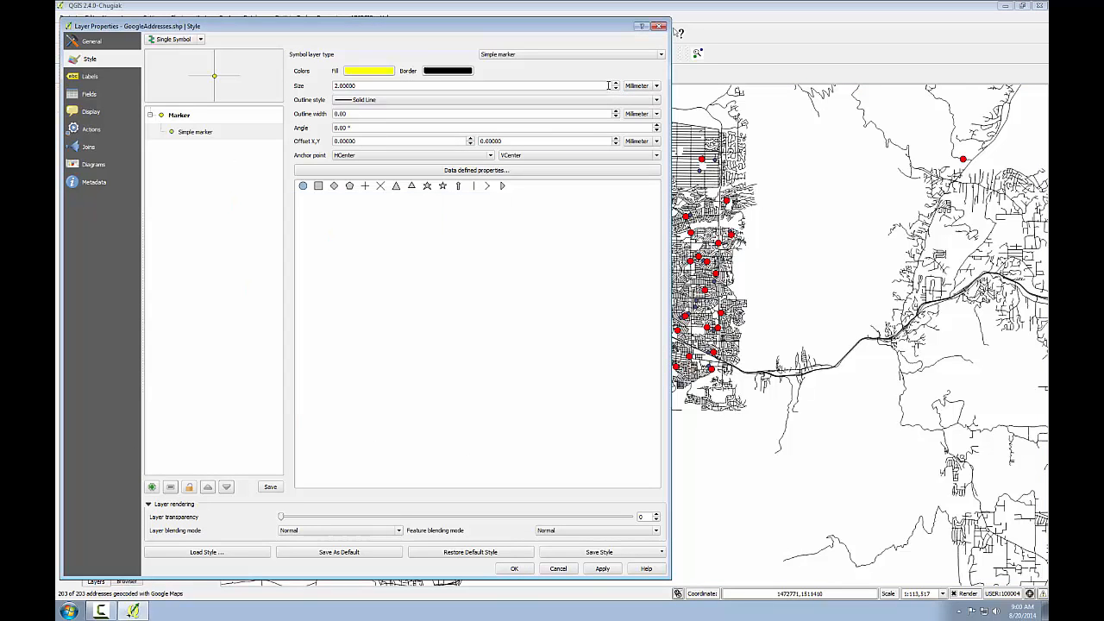
click(618, 83)
click(618, 84)
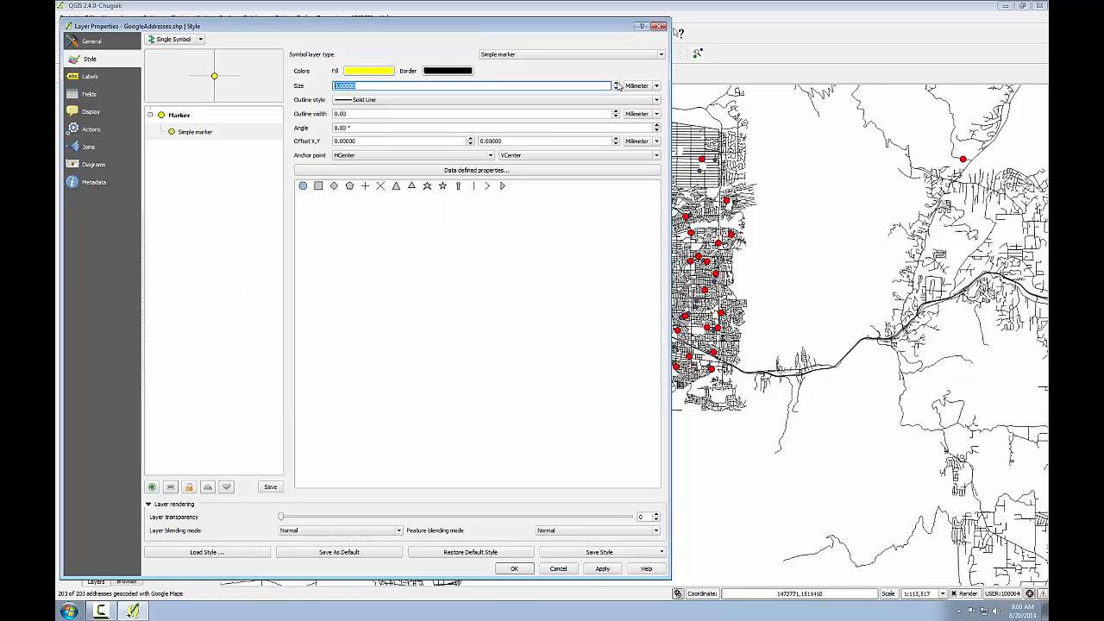
click(514, 568)
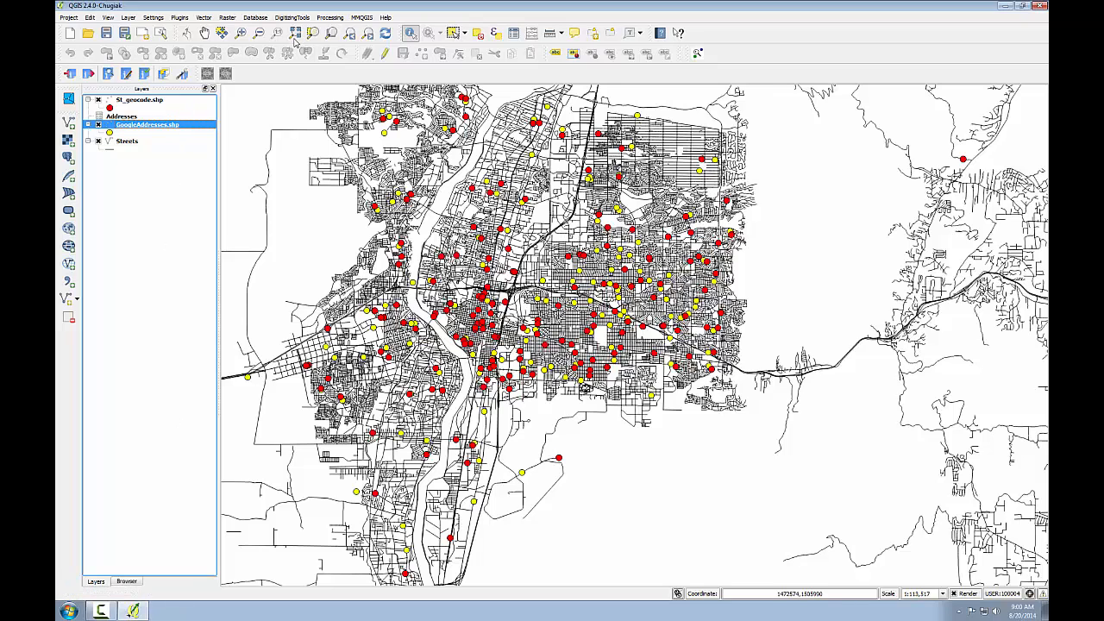
Step: Identify a yellow GoogleAddresses point in the northern part of the city and the Streets segment running beside it
click(239, 32)
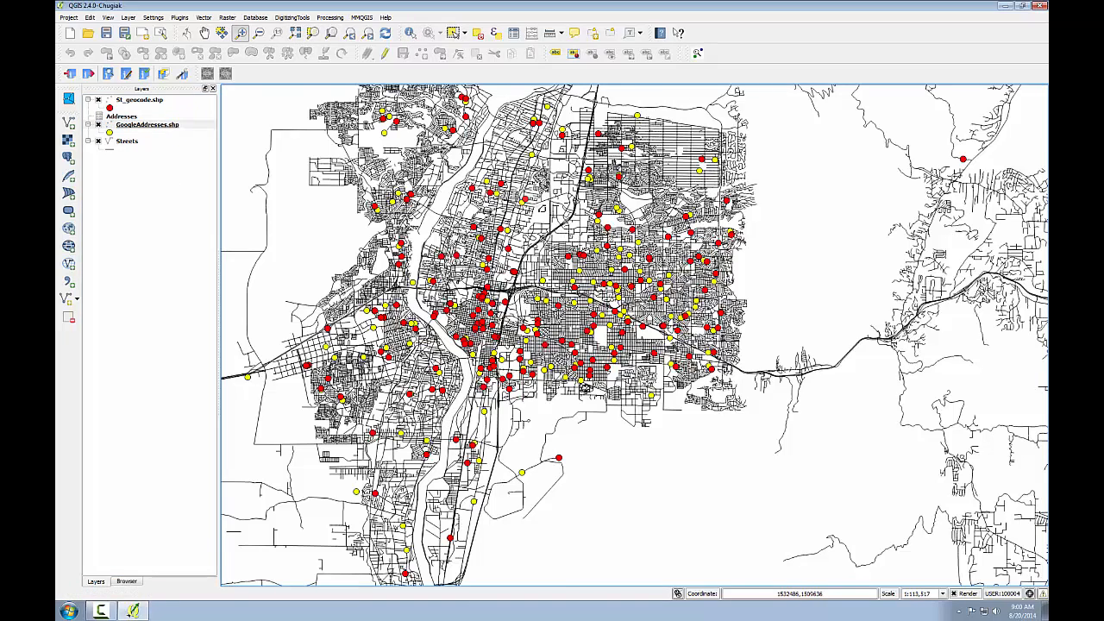
drag(508, 188, 541, 208)
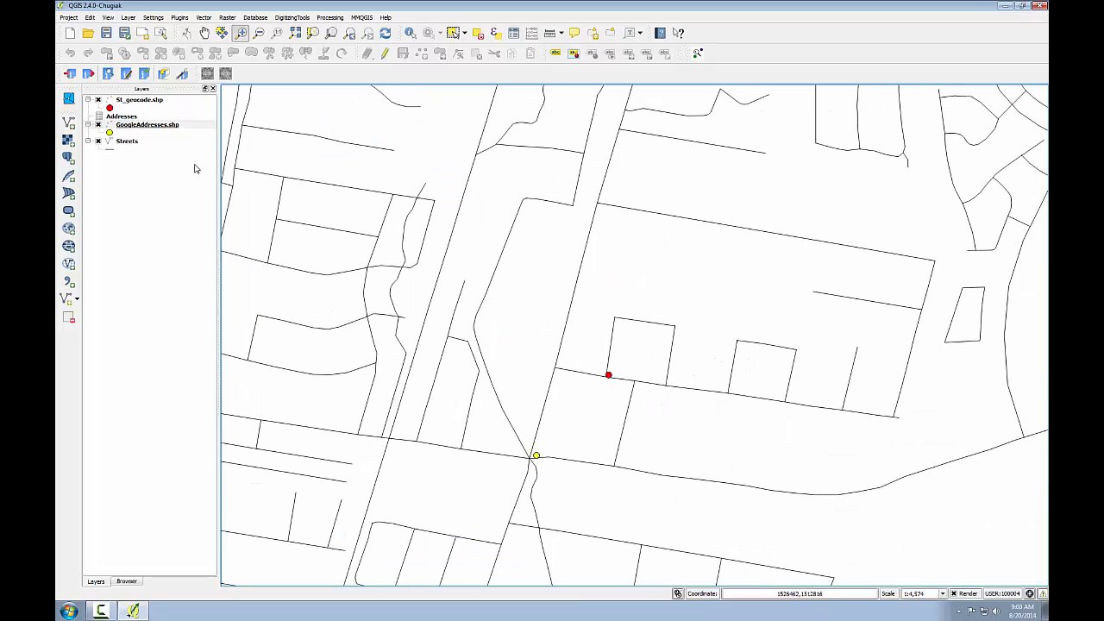
click(152, 126)
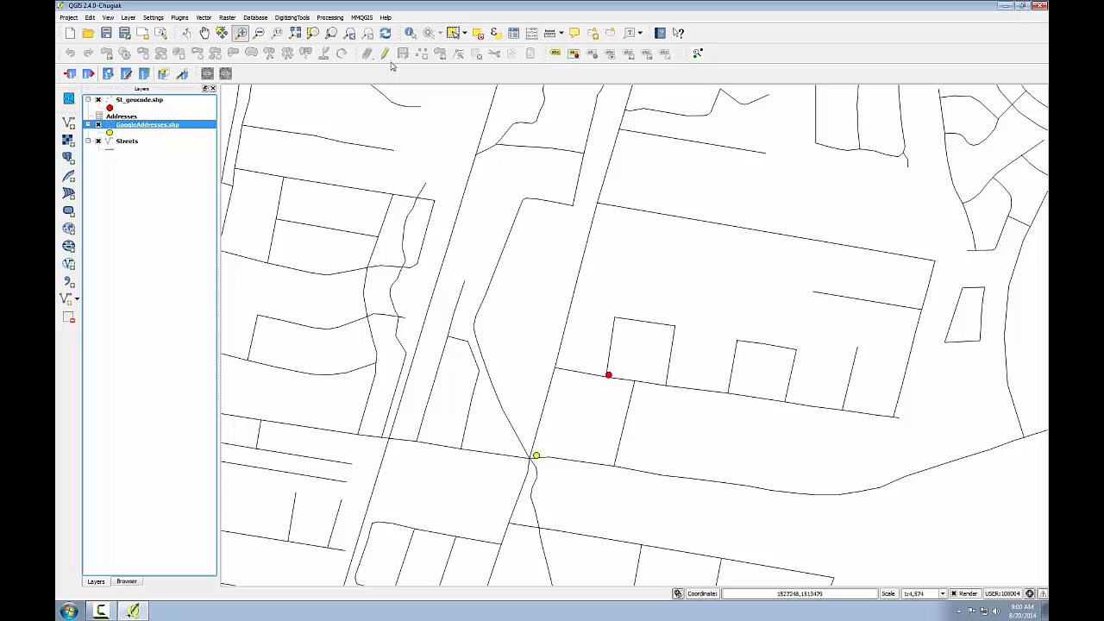
click(411, 33)
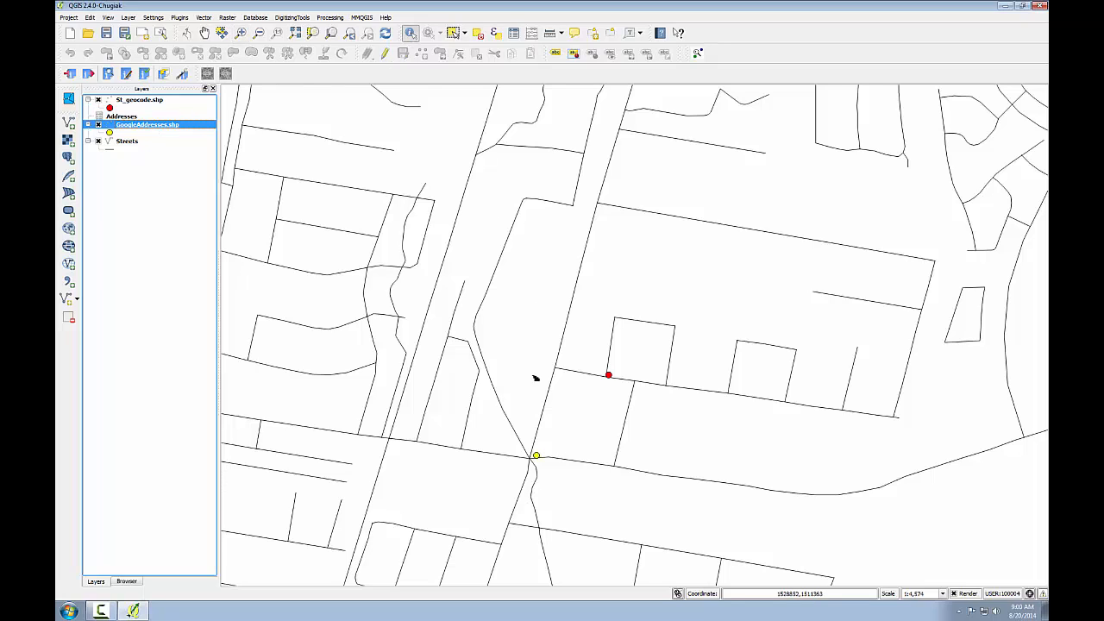
click(537, 456)
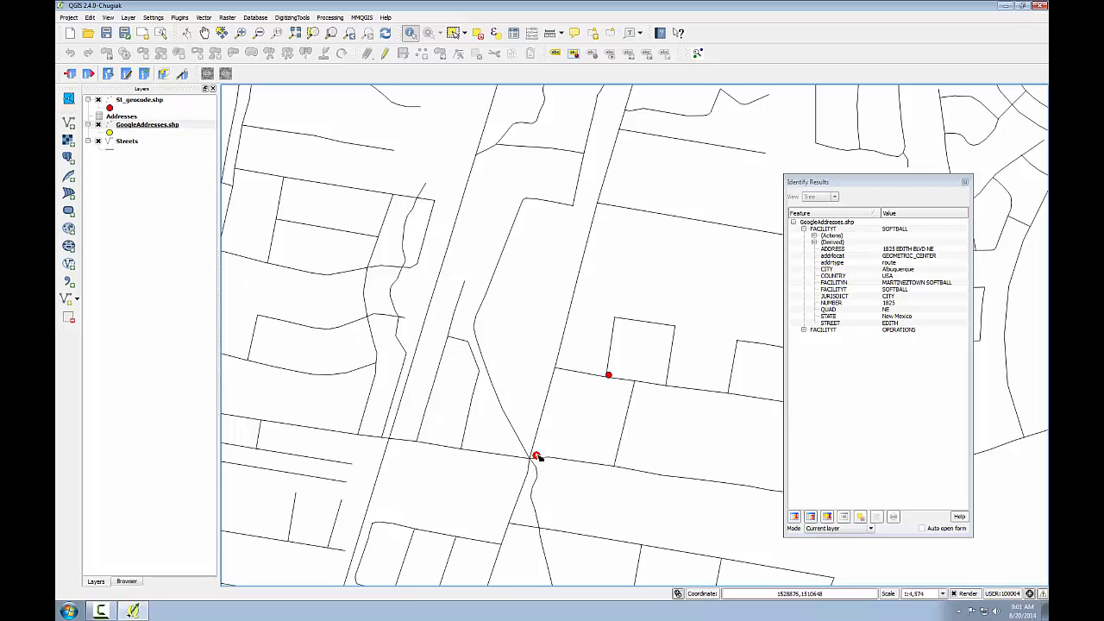
click(127, 141)
click(541, 439)
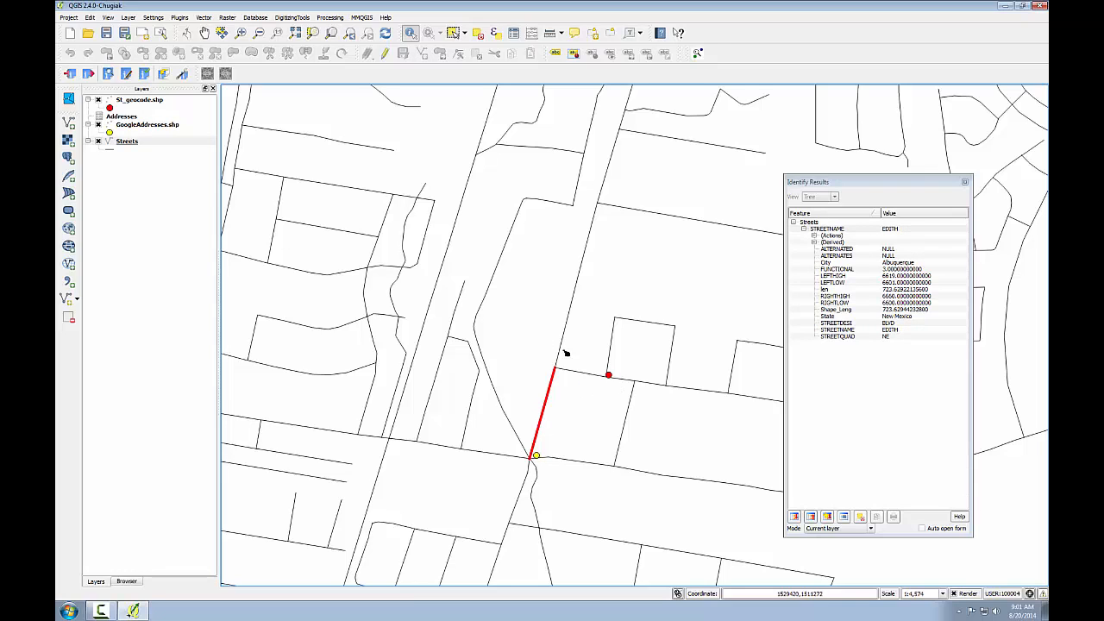
Step: Identify the nearby red St_geocode point and the two Streets segments that meet at it
click(147, 100)
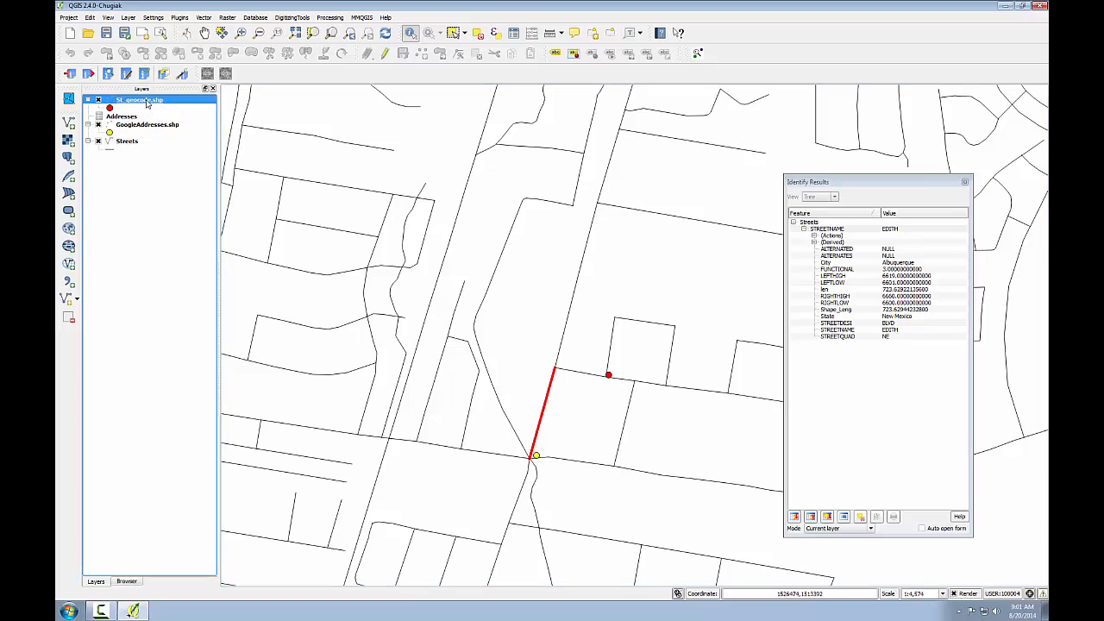
click(610, 377)
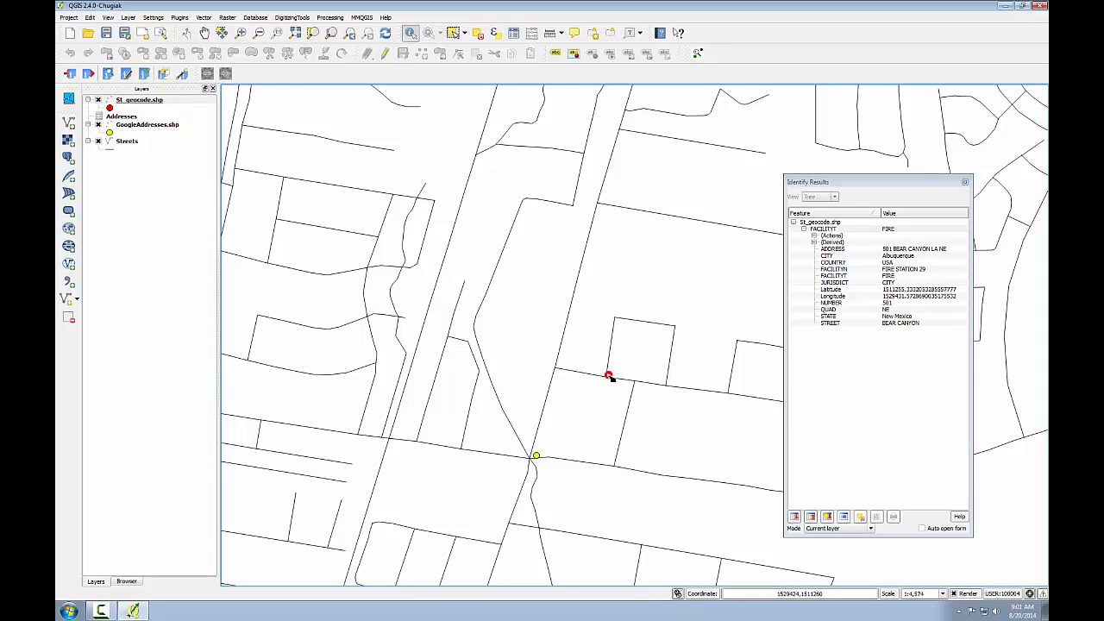
click(125, 141)
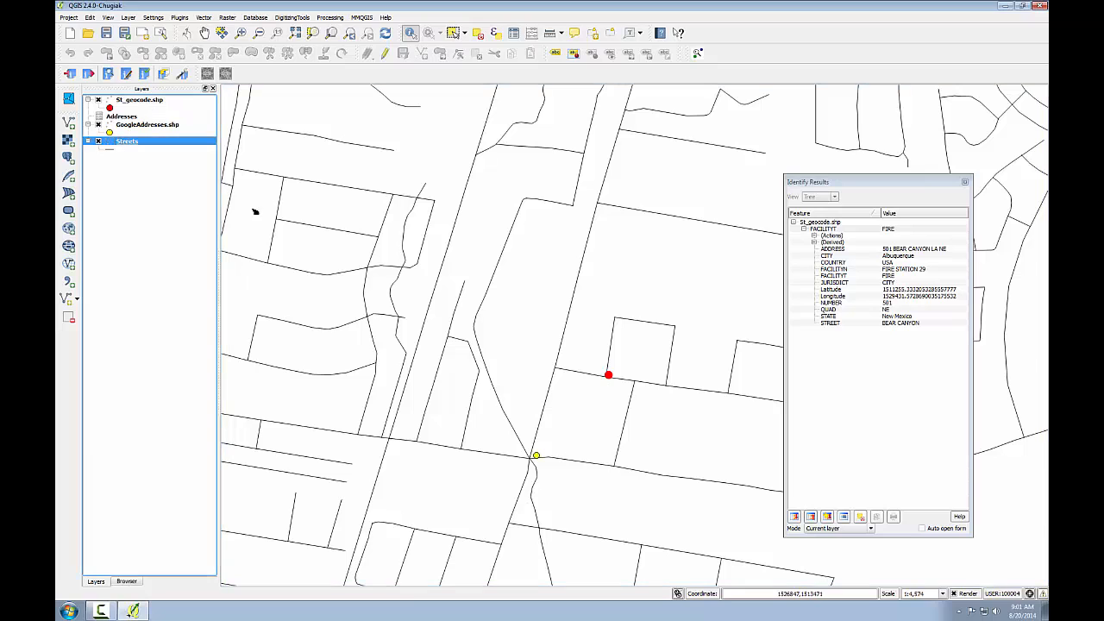
click(610, 366)
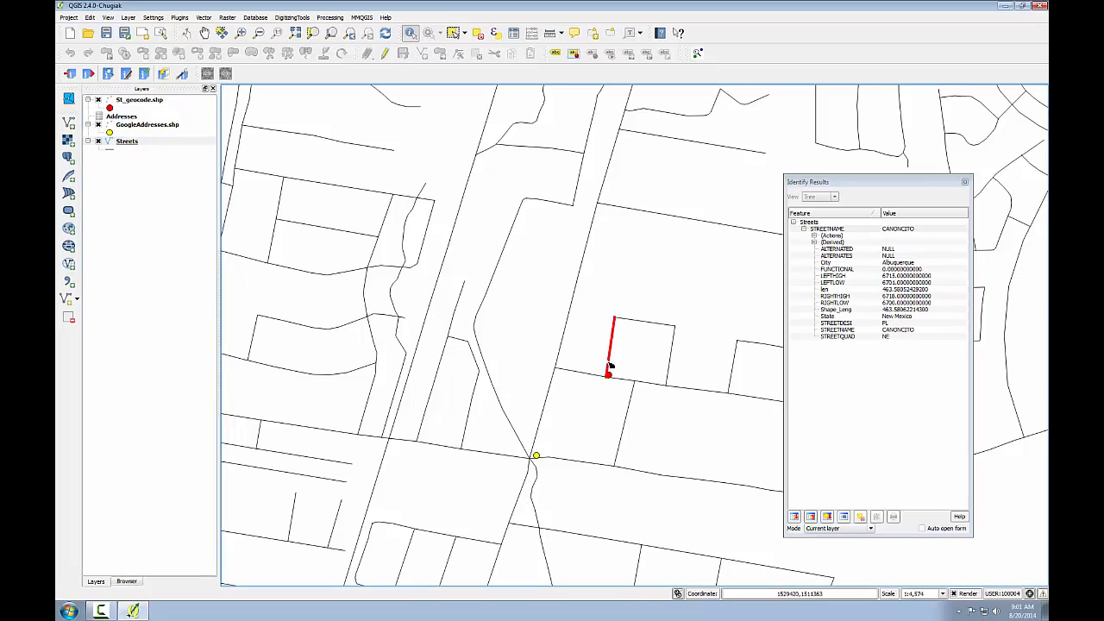
click(591, 377)
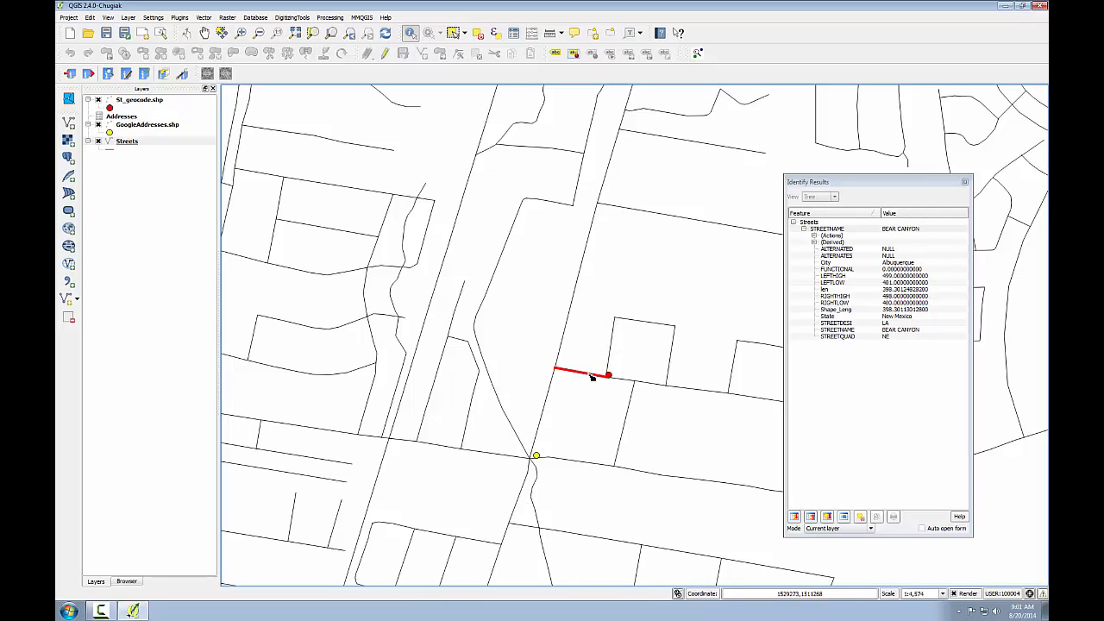
Step: Return to the citywide map extent and zoom to the full extent of the GoogleAddresses layer
click(127, 140)
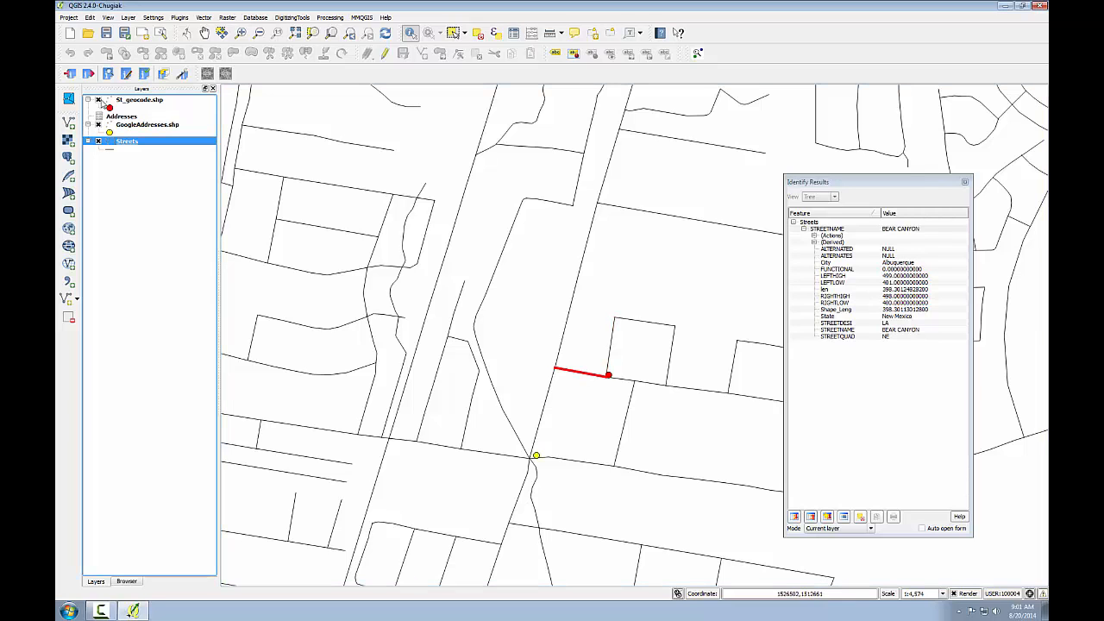
click(350, 32)
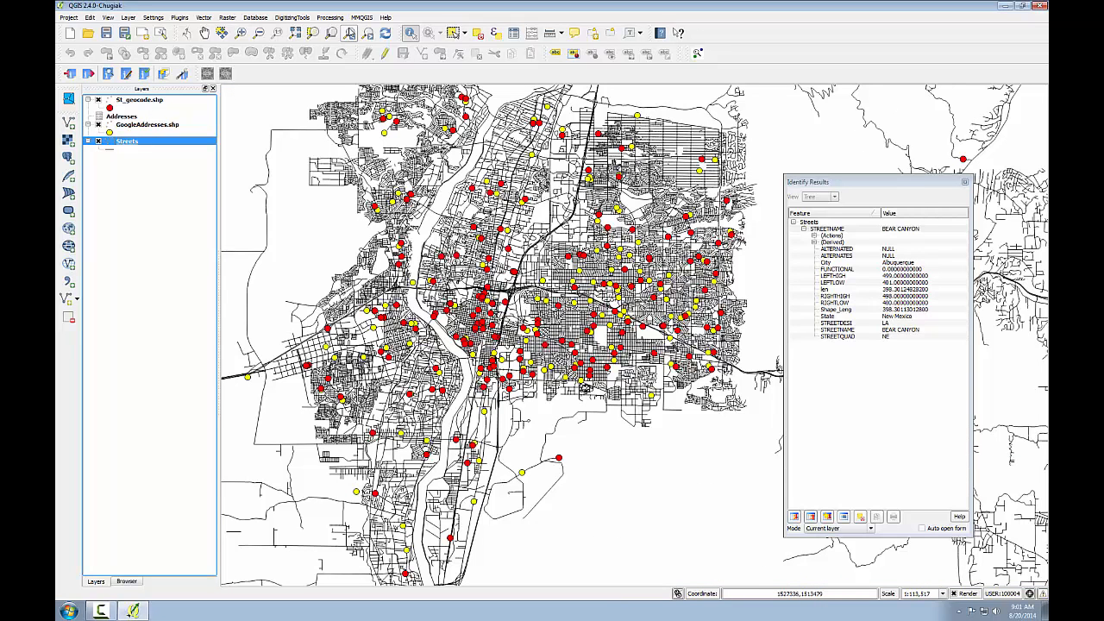
right_click(152, 126)
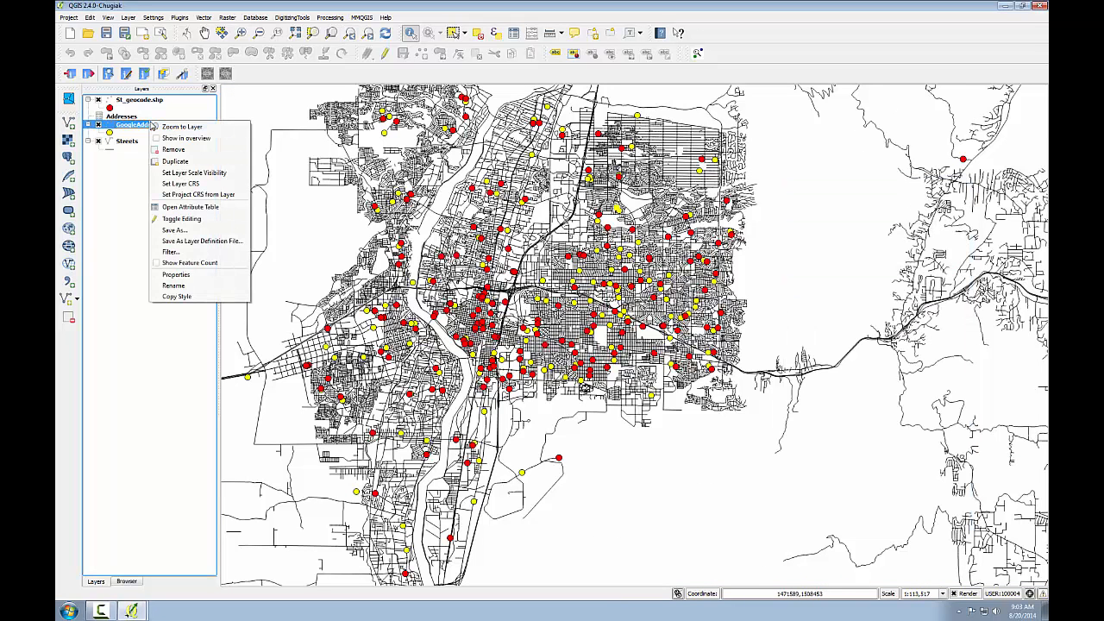
click(168, 126)
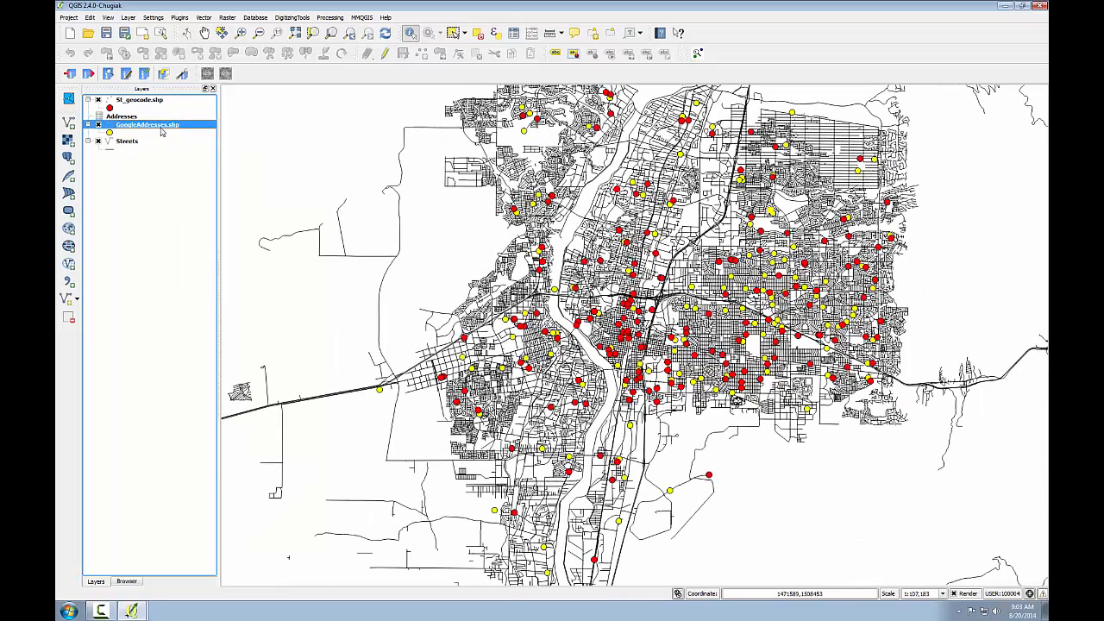